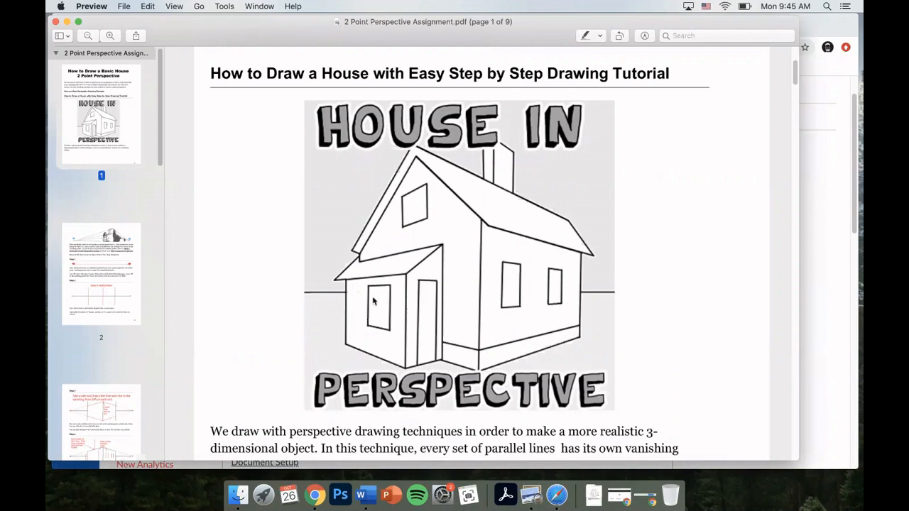
- Page through the 2 Point Perspective Assignment PDF from page 2 to page 9, examining each house drawing step
click(99, 272)
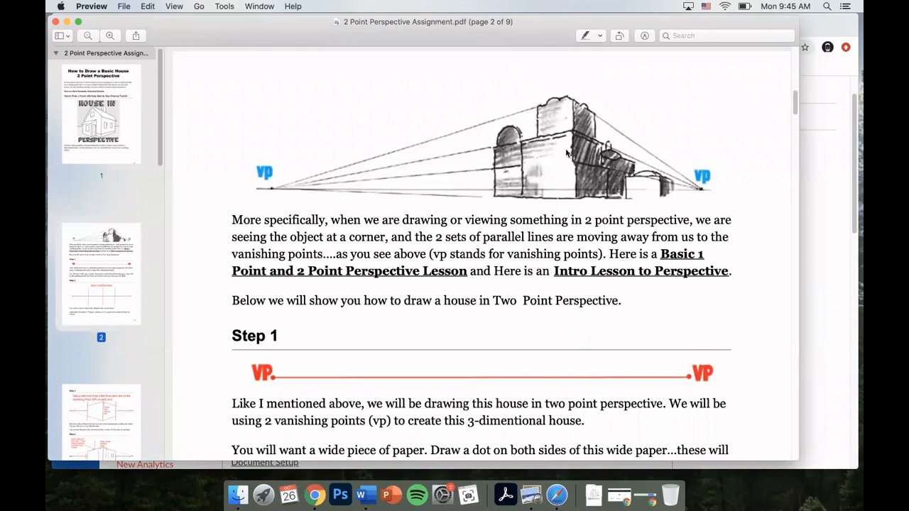
click(111, 428)
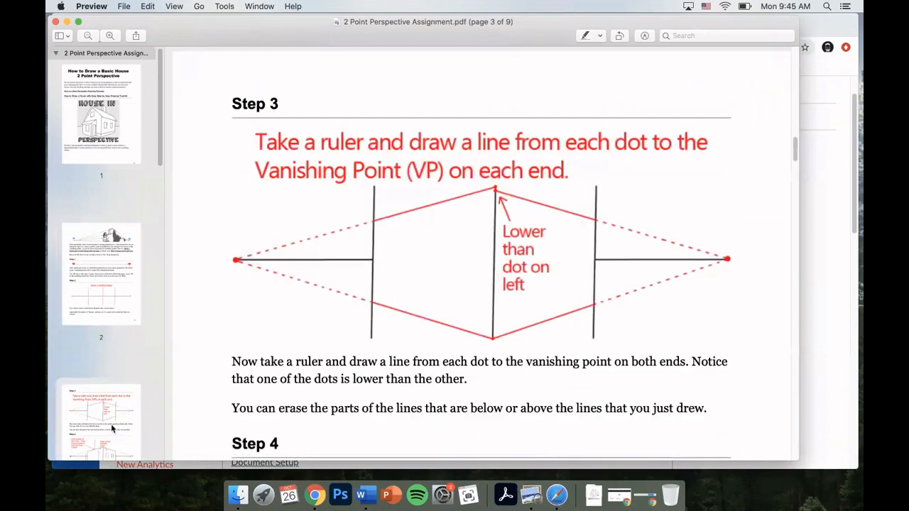
scroll(107, 310, down, 5)
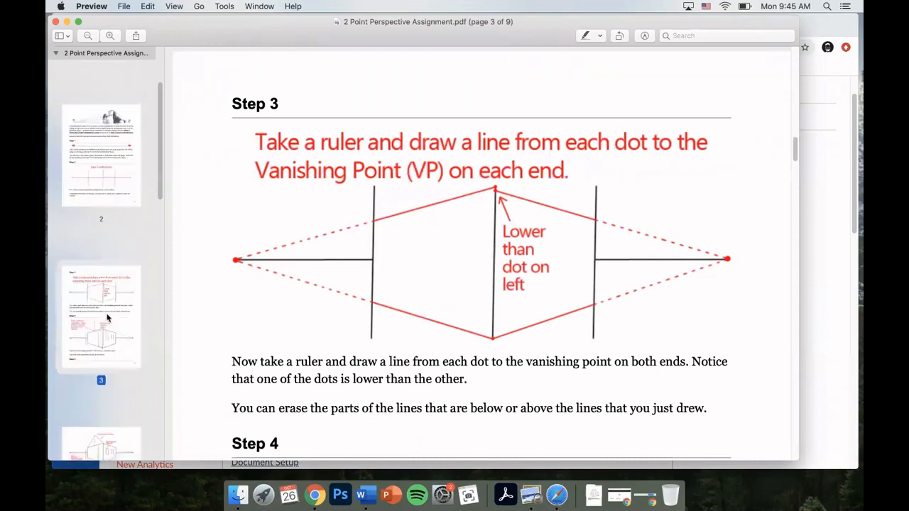
scroll(108, 313, down, 4)
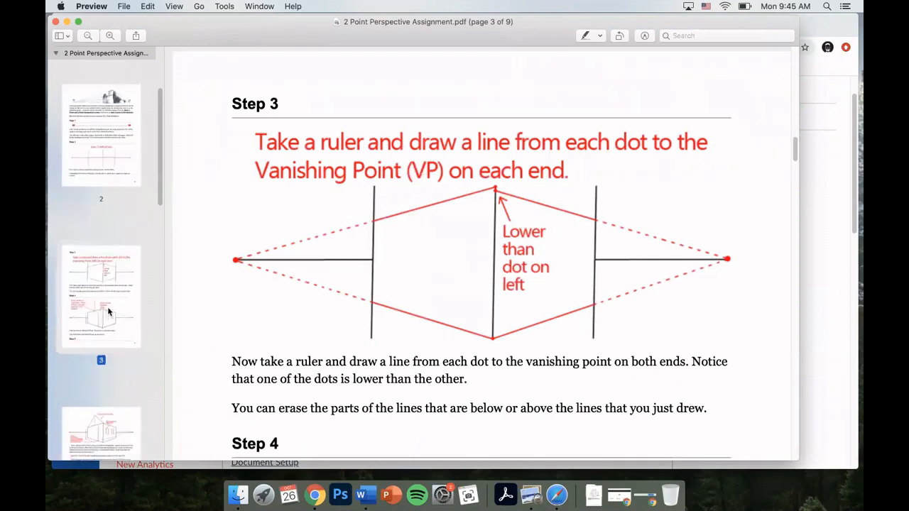
click(111, 315)
scroll(111, 315, down, 3)
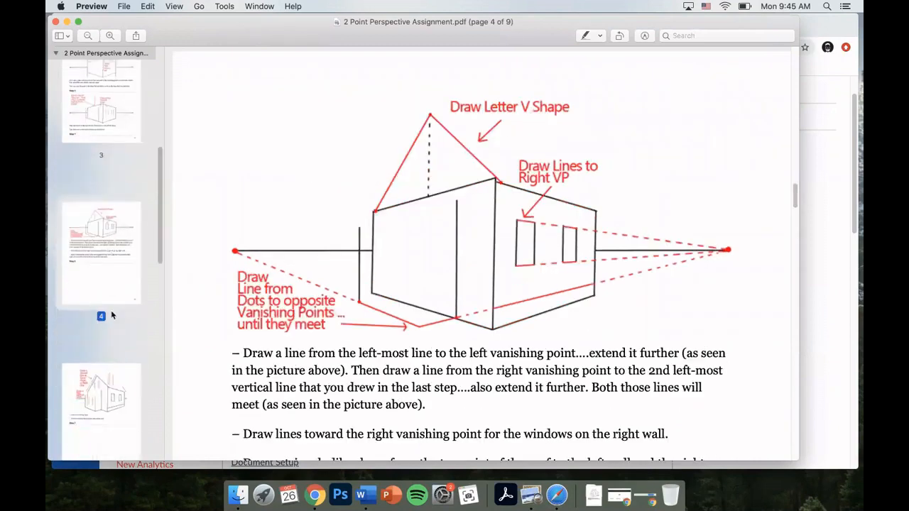
scroll(112, 316, down, 2)
click(112, 314)
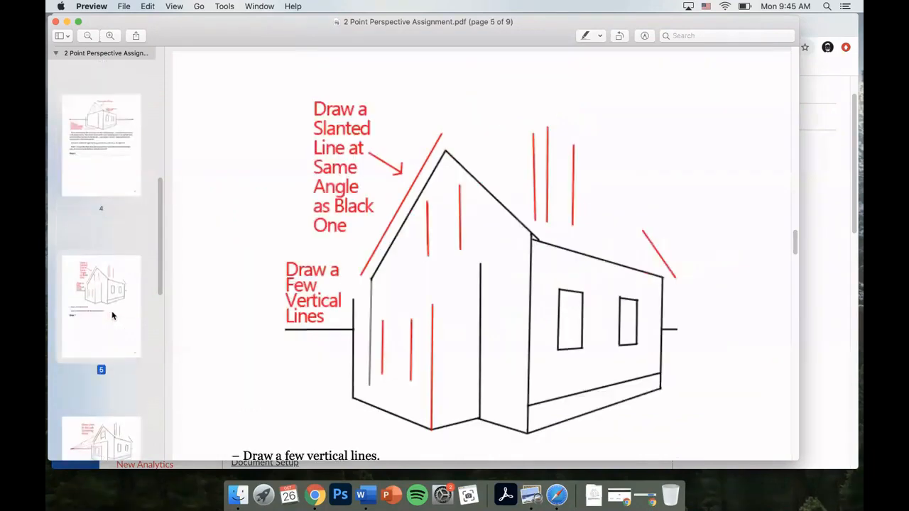
scroll(111, 316, down, 3)
scroll(110, 321, down, 4)
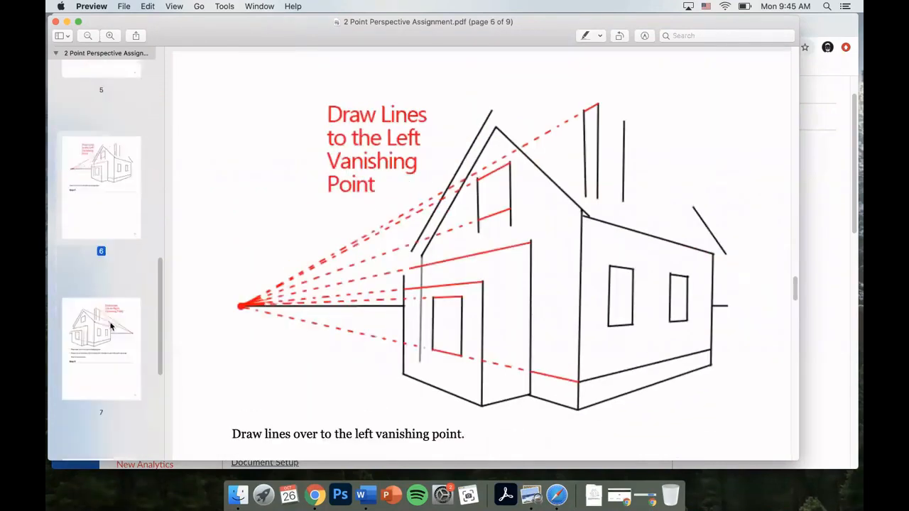
click(111, 323)
scroll(112, 323, down, 3)
scroll(112, 323, down, 2)
click(111, 327)
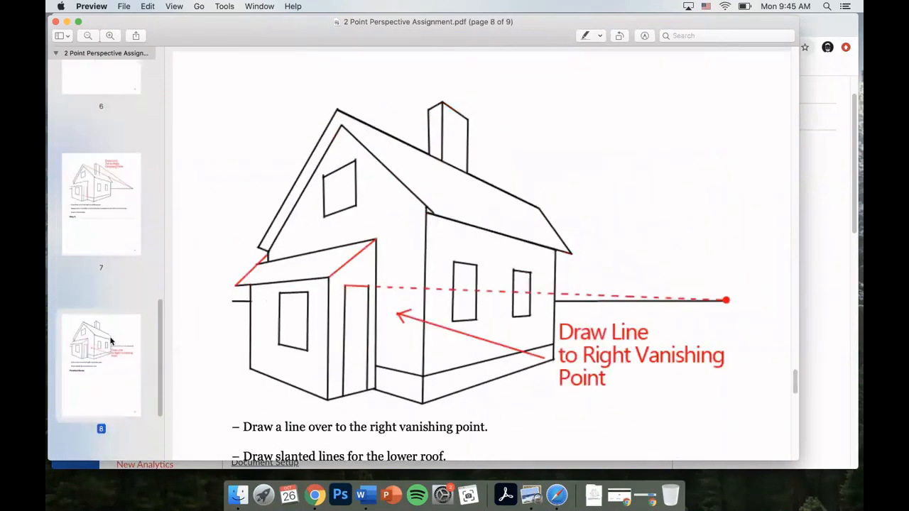
scroll(111, 333, down, 4)
click(110, 376)
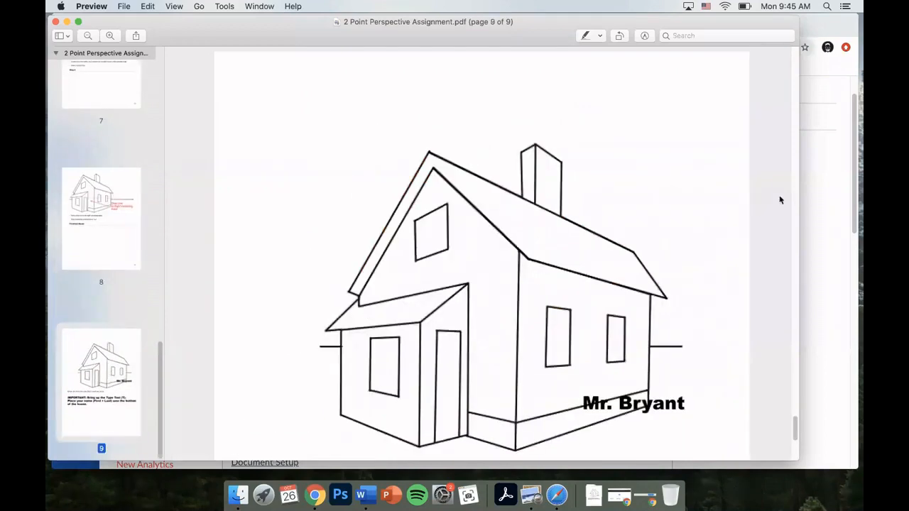
- Switch to Photopea in Chrome and start a new project
click(832, 196)
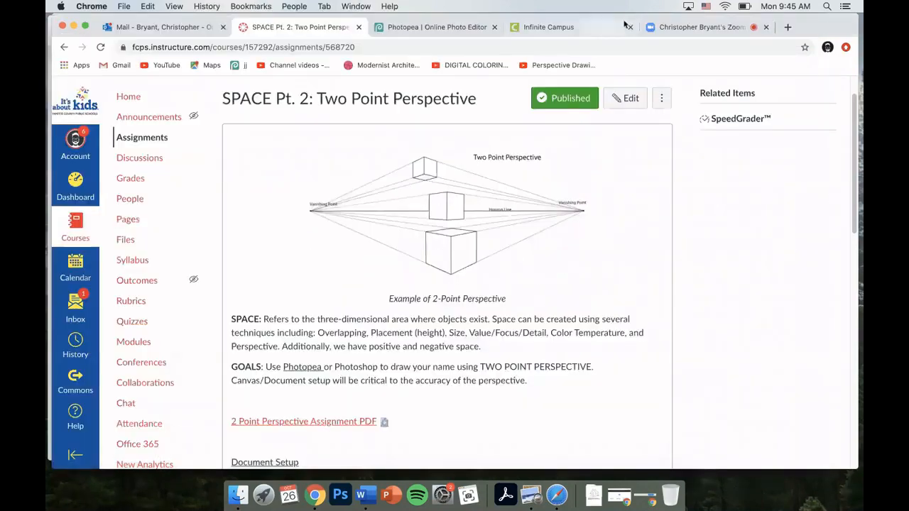
click(415, 27)
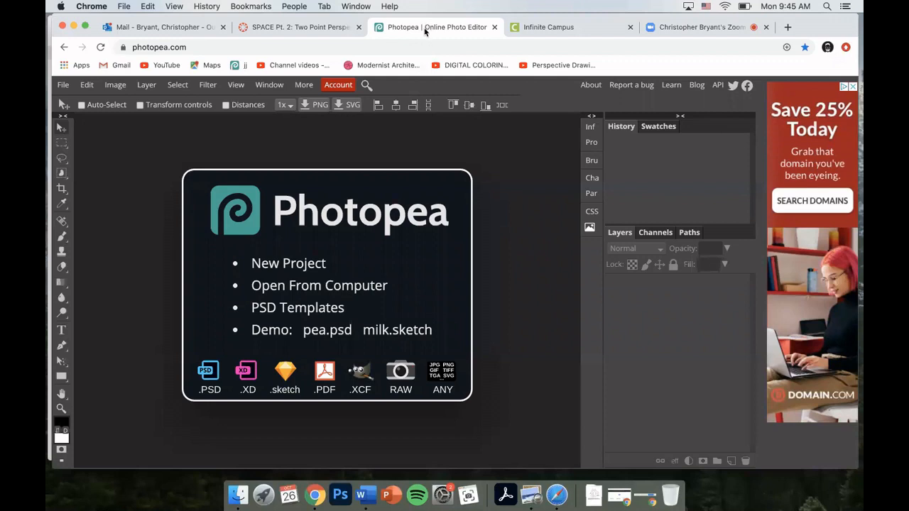
click(65, 86)
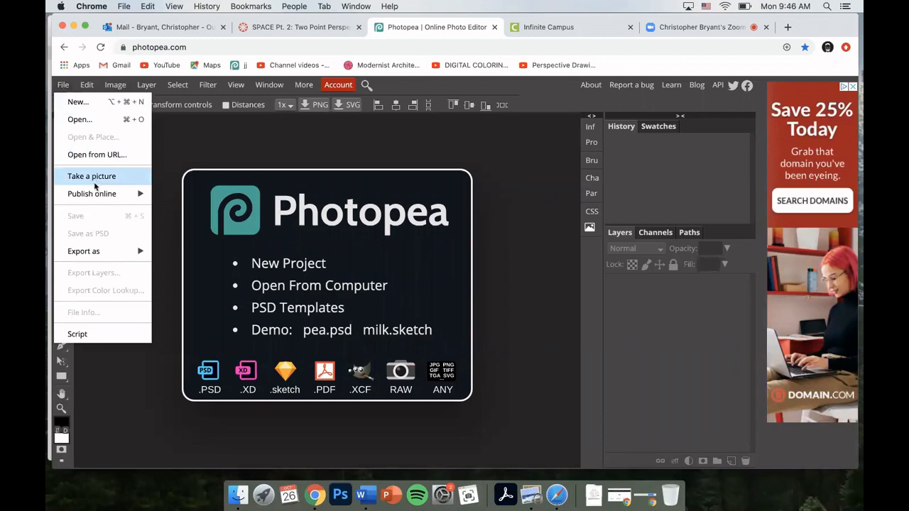
click(76, 102)
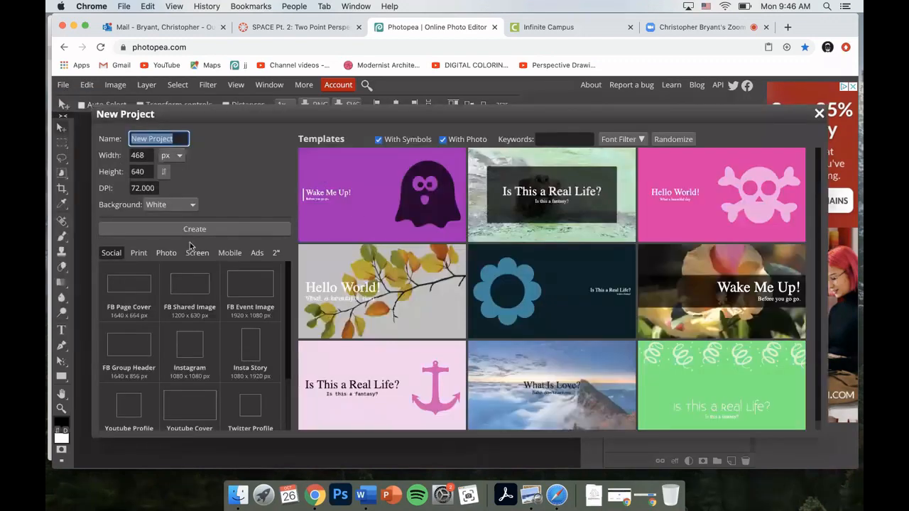
- Set the new project's units to inches, with a width of 10 and a height of 8
click(180, 157)
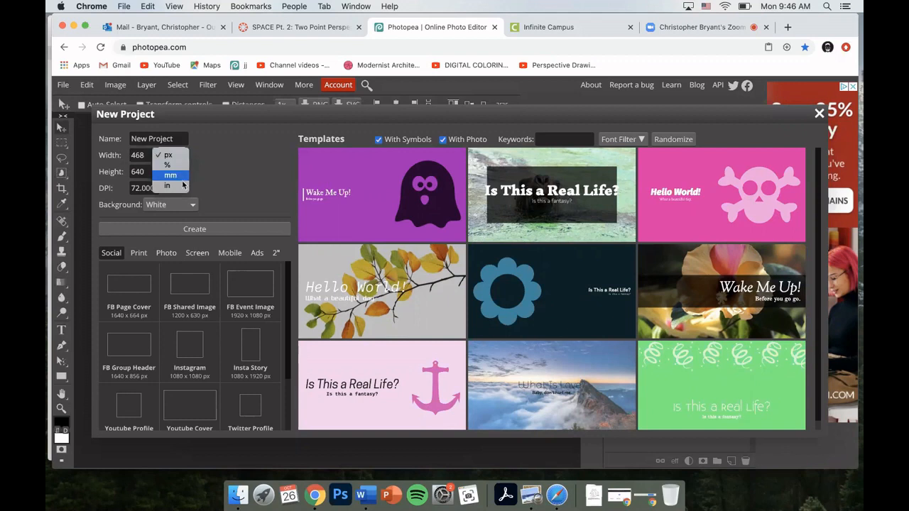
click(180, 186)
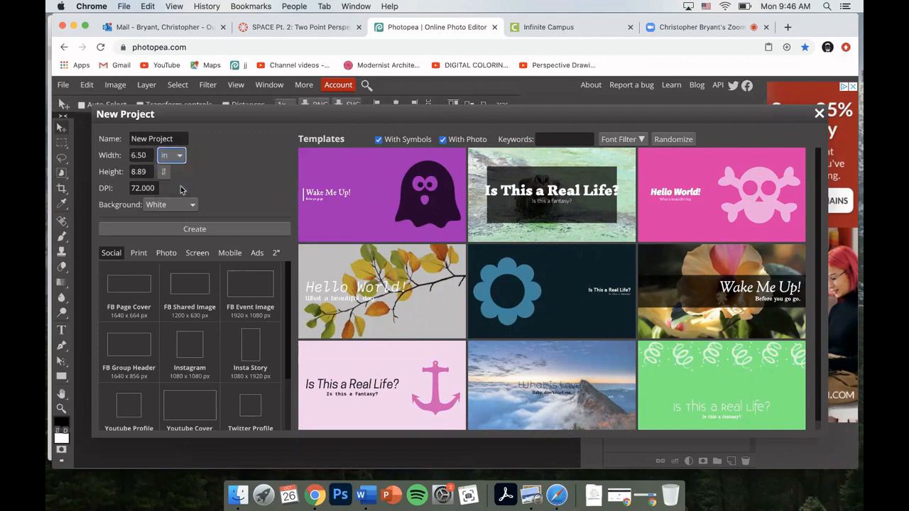
click(147, 155)
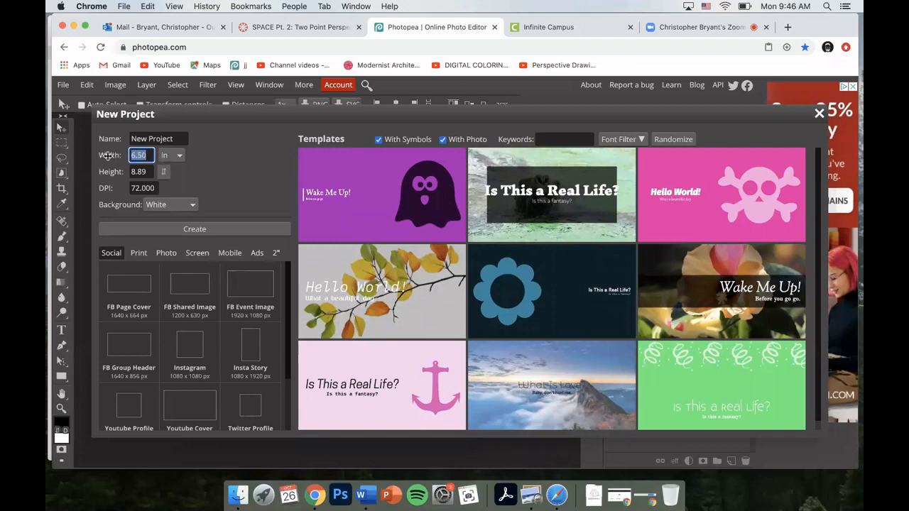
text(10)
click(142, 172)
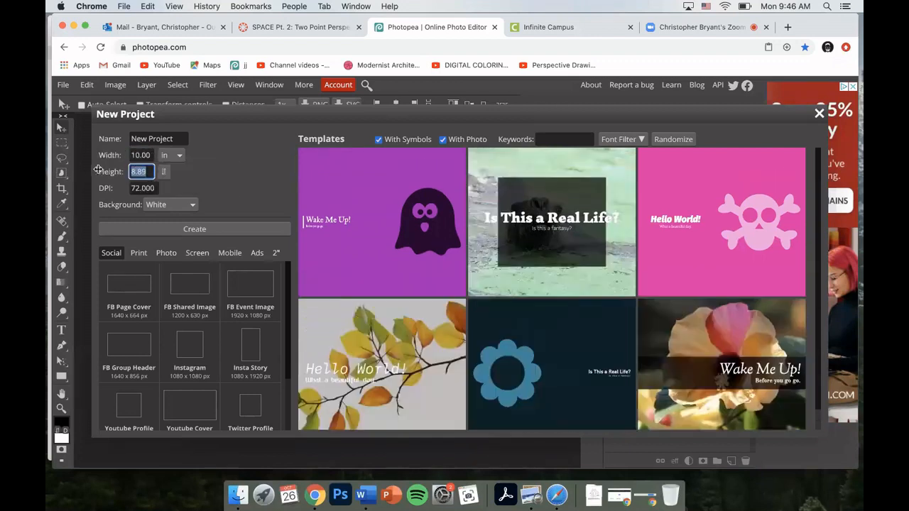
text(8)
click(245, 178)
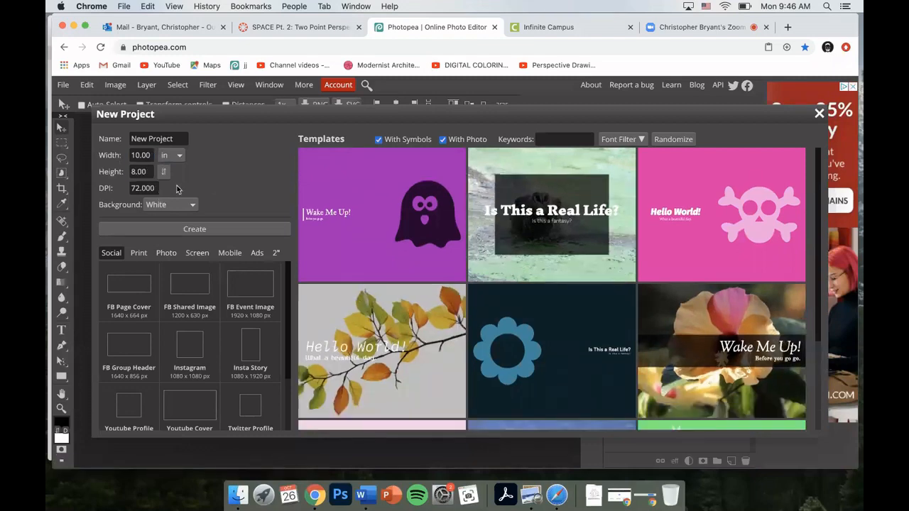
- Check the document setup tasks on the assignment page, and create the 10 × 8 inch Photopea project at 72 DPI with a white background
click(298, 28)
scroll(353, 266, down, 10)
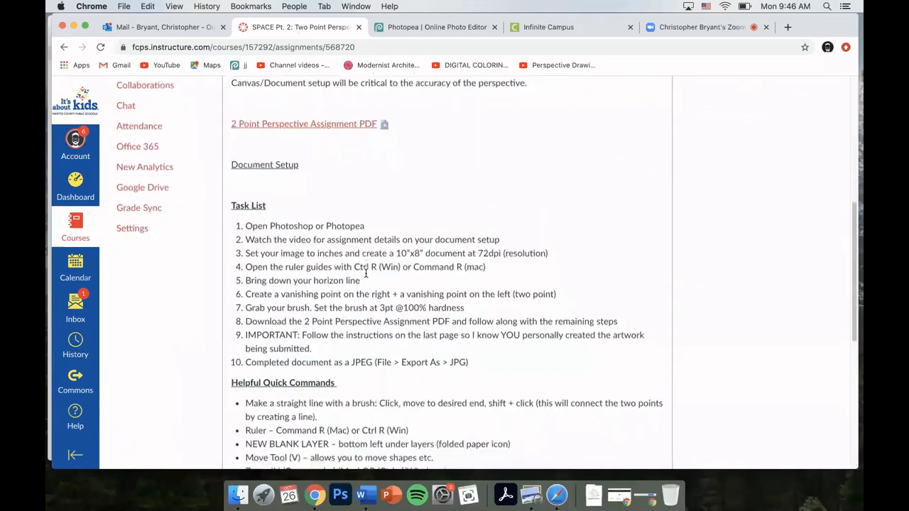
scroll(353, 266, down, 1)
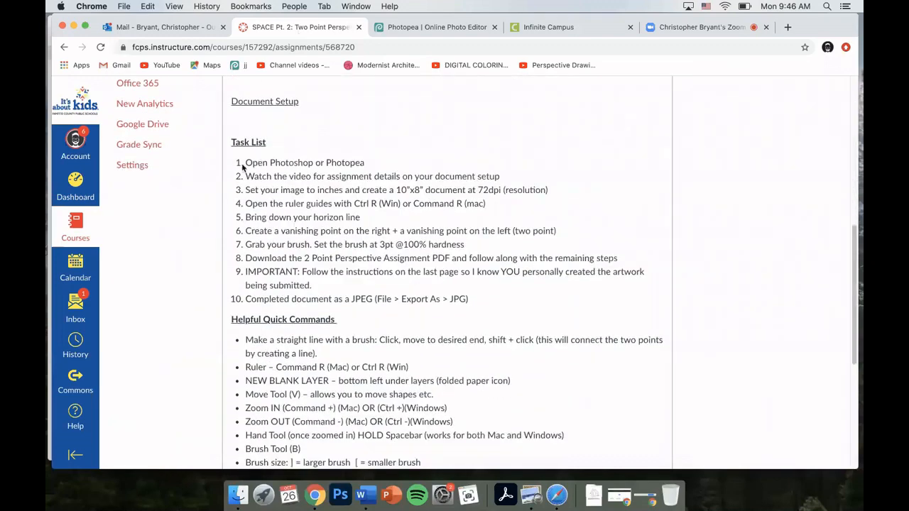
mouse_move(244, 178)
mouse_down()
mouse_move(486, 206)
mouse_move(510, 251)
mouse_up()
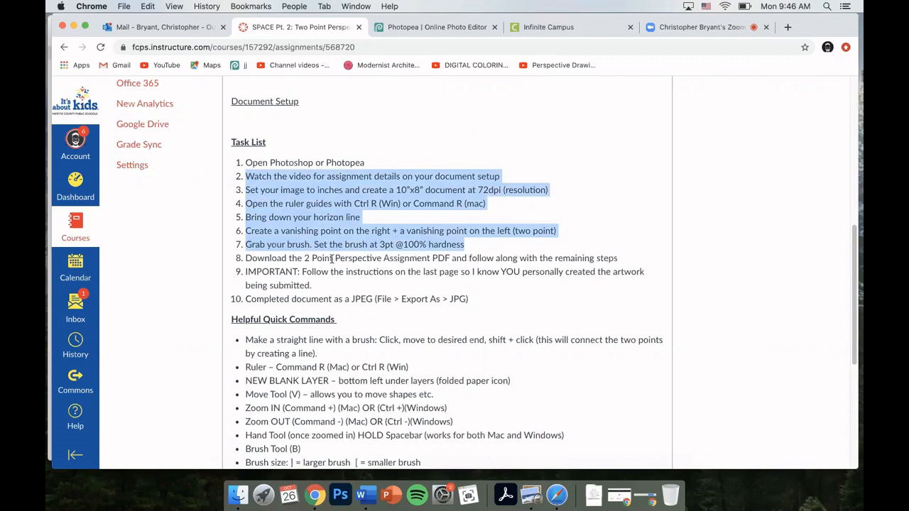
click(428, 30)
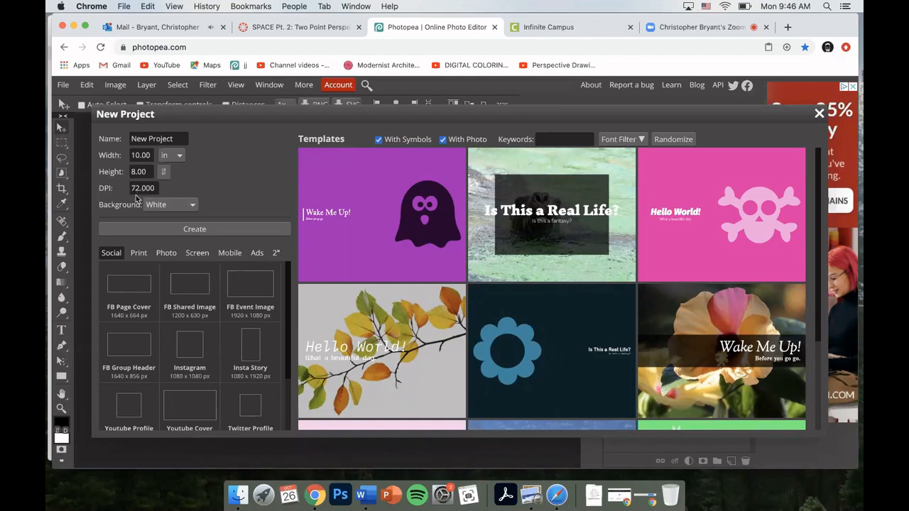
click(195, 229)
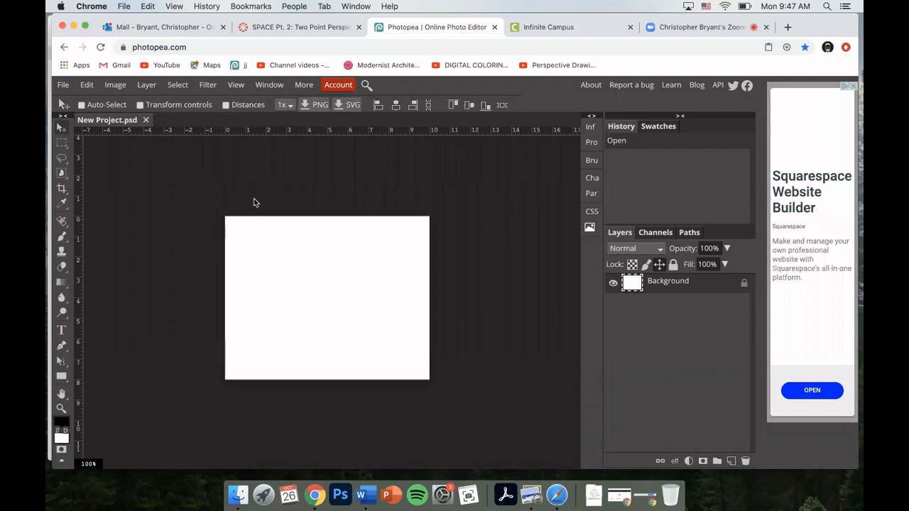
- Toggle the rulers off and on so they are displayed, and choose inches as their unit
key(super+r)
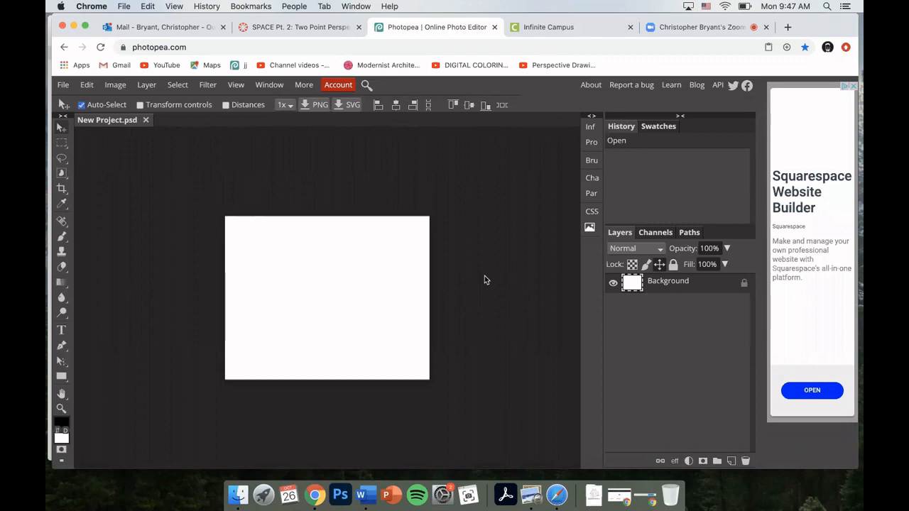
key(super+r)
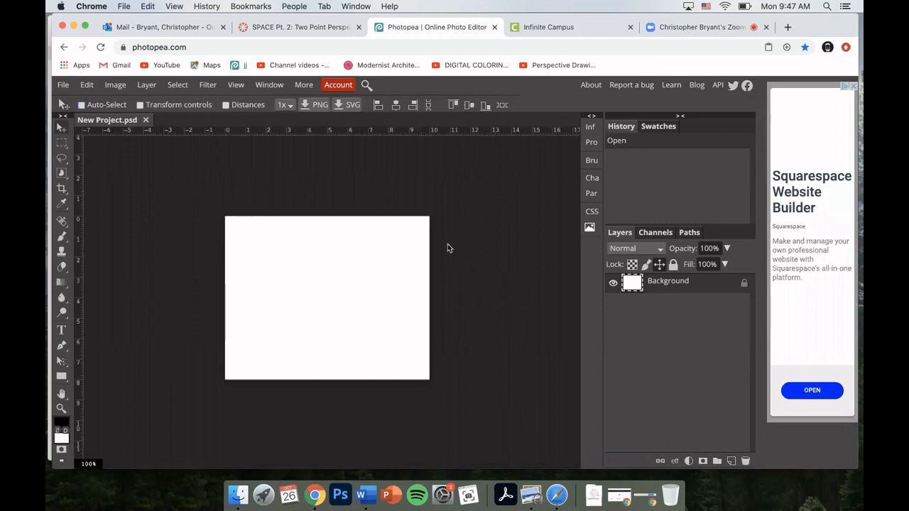
key(super+equal)
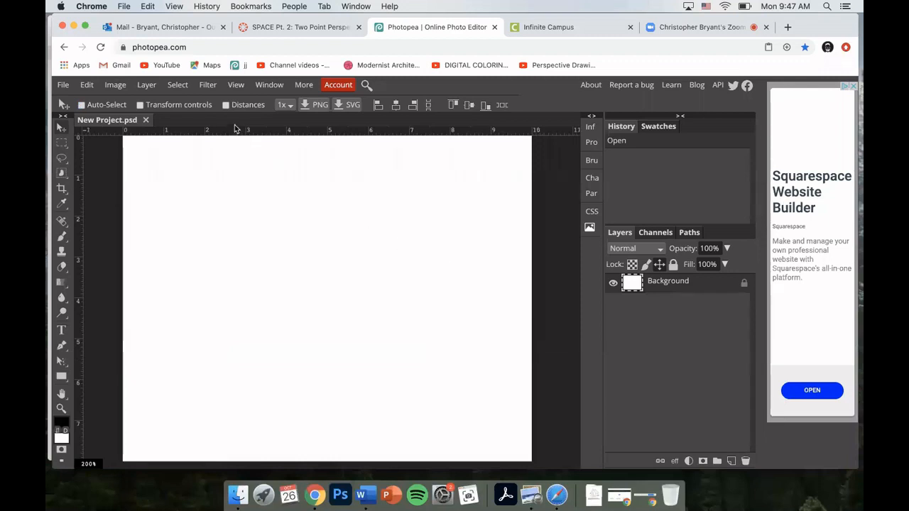
right_click(270, 133)
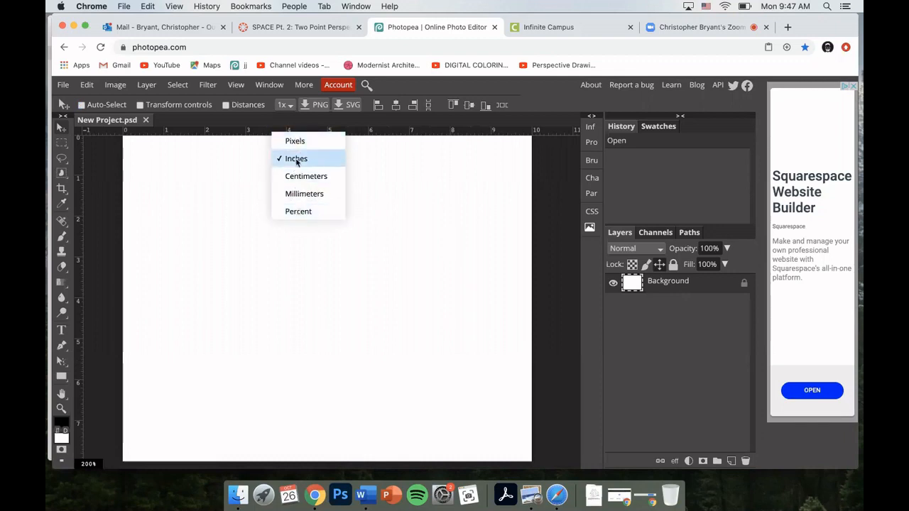
click(297, 159)
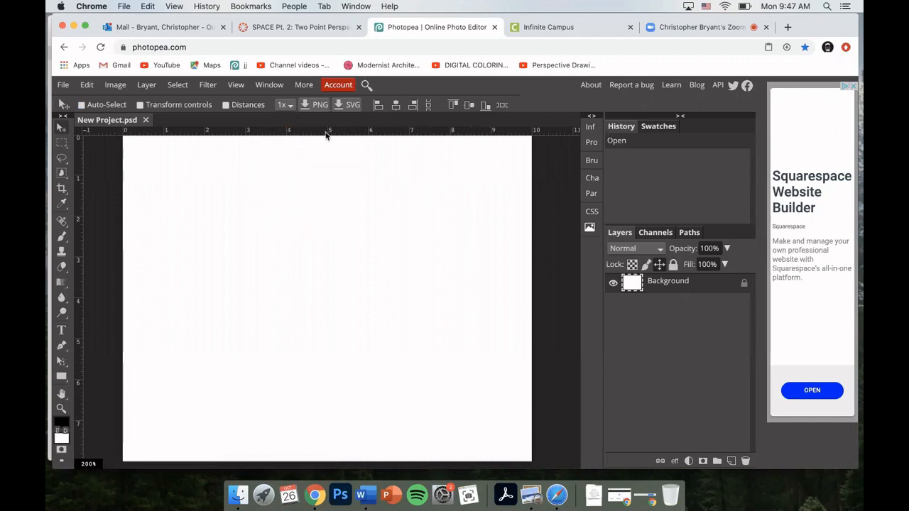
- Add a horizontal guide across the canvas at about 4 inches as the horizon line
mouse_move(324, 130)
mouse_down()
mouse_move(324, 303)
mouse_move(323, 129)
mouse_up()
mouse_move(78, 208)
mouse_down()
mouse_move(339, 247)
mouse_move(136, 211)
mouse_move(102, 219)
mouse_move(78, 211)
mouse_up()
drag(314, 132, 320, 301)
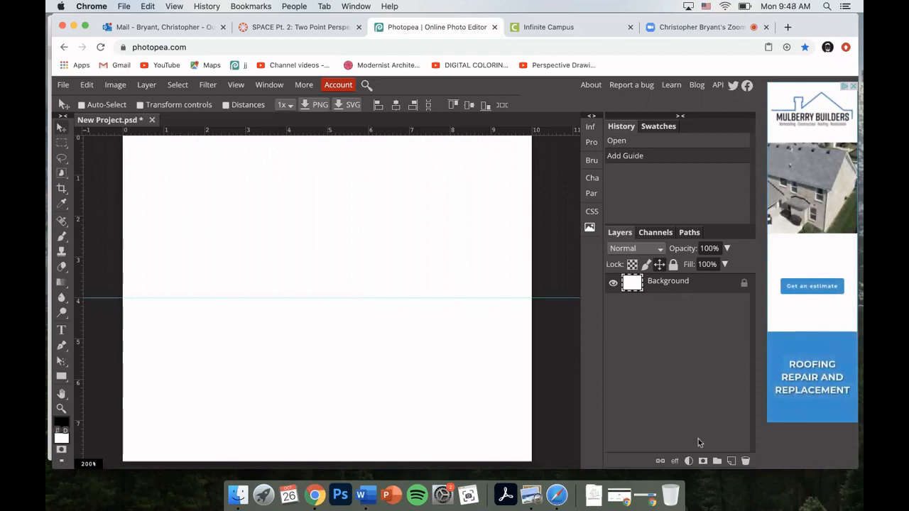
- Add a new layer above the background and name it VP
click(732, 461)
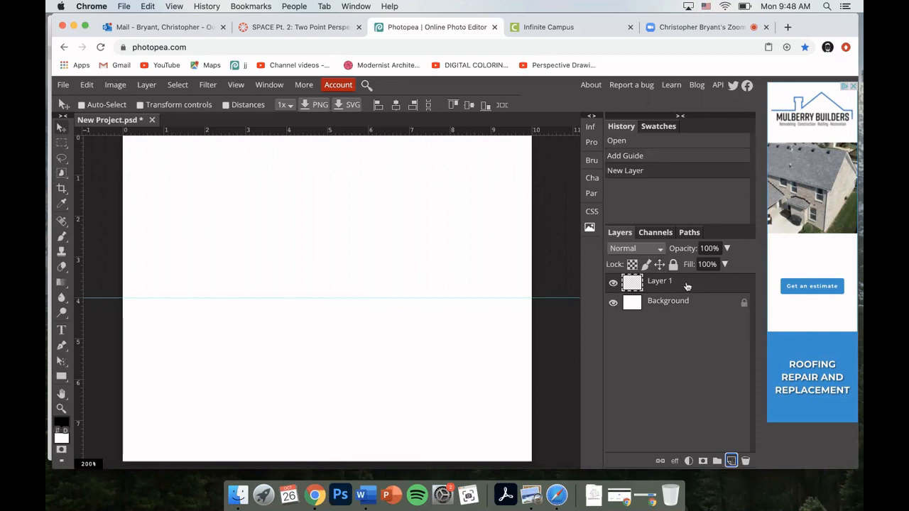
double_click(661, 282)
text(VP)
click(698, 360)
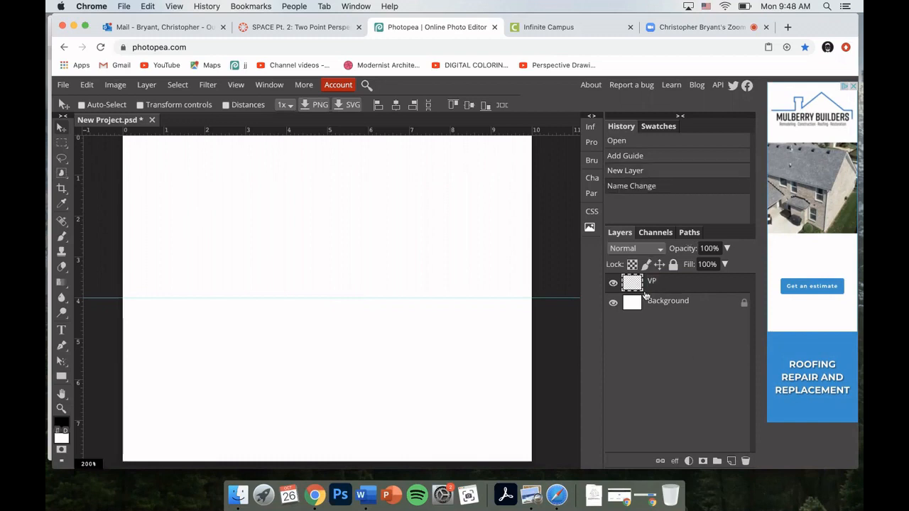
- Set the foreground color to pure red, ff0000
click(63, 421)
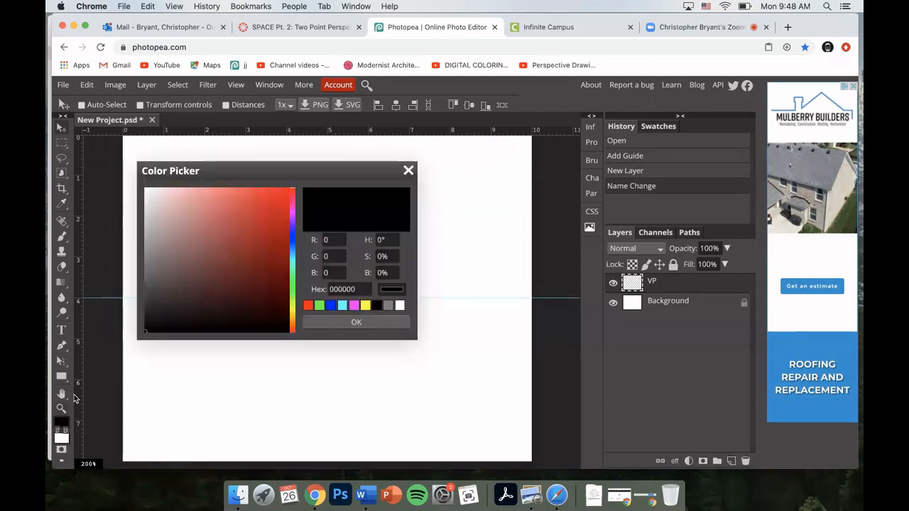
drag(256, 209, 341, 162)
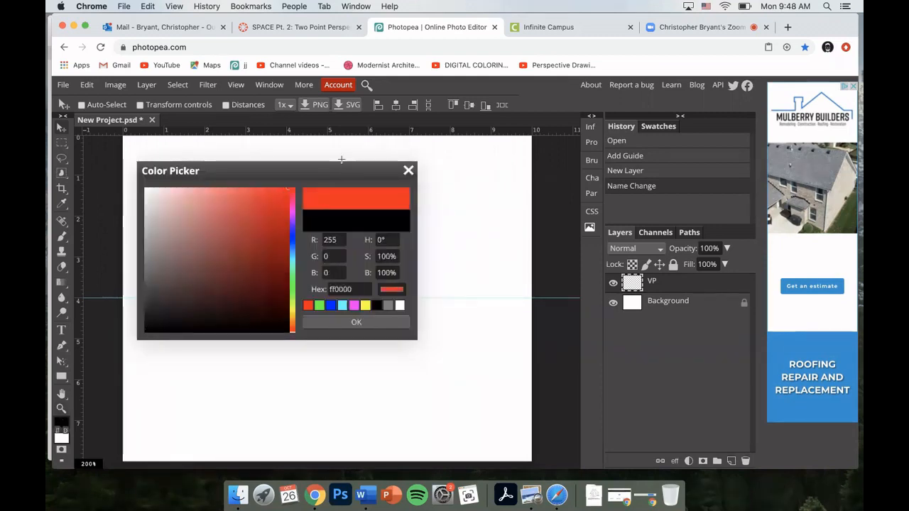
click(292, 235)
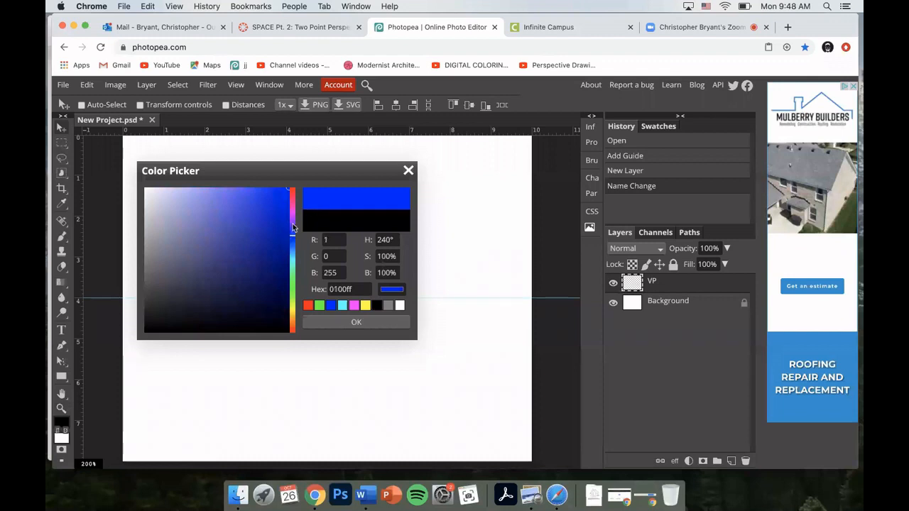
click(293, 190)
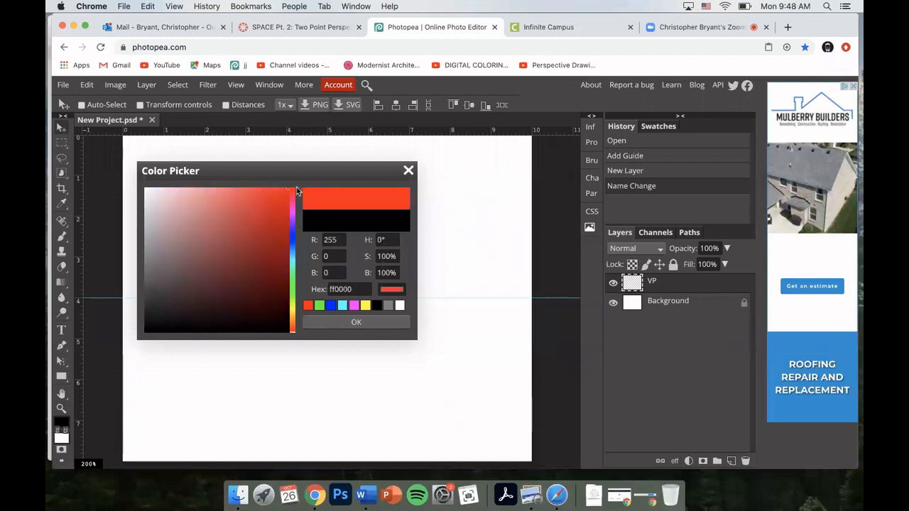
drag(293, 193, 294, 185)
click(323, 321)
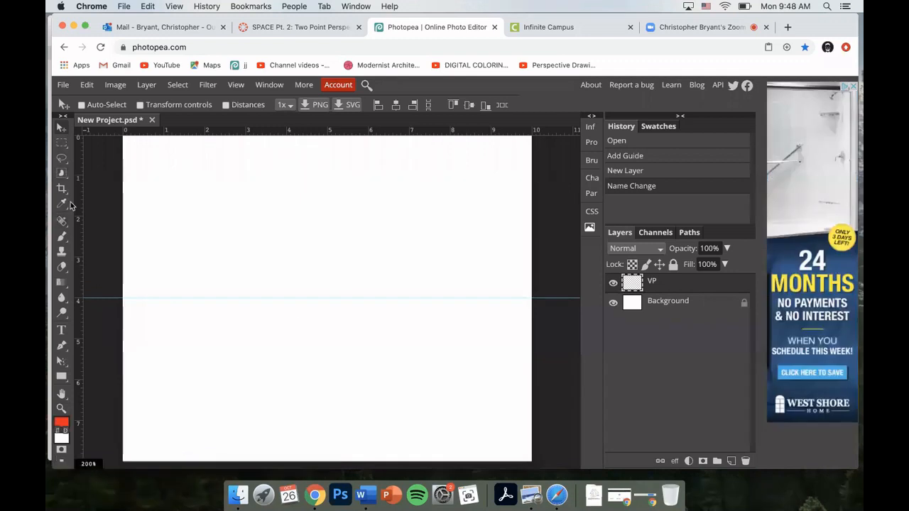
- Choose the Brush tool and set its size to 5 px
right_click(62, 236)
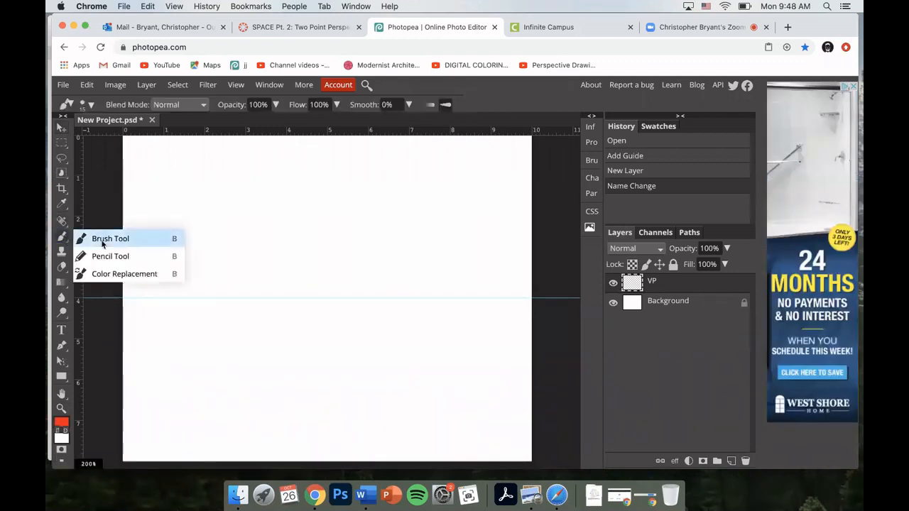
click(138, 239)
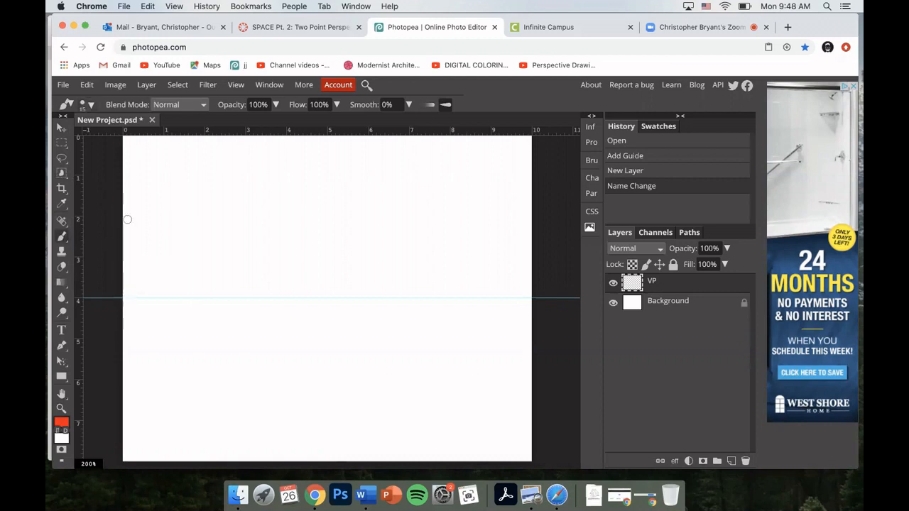
click(91, 106)
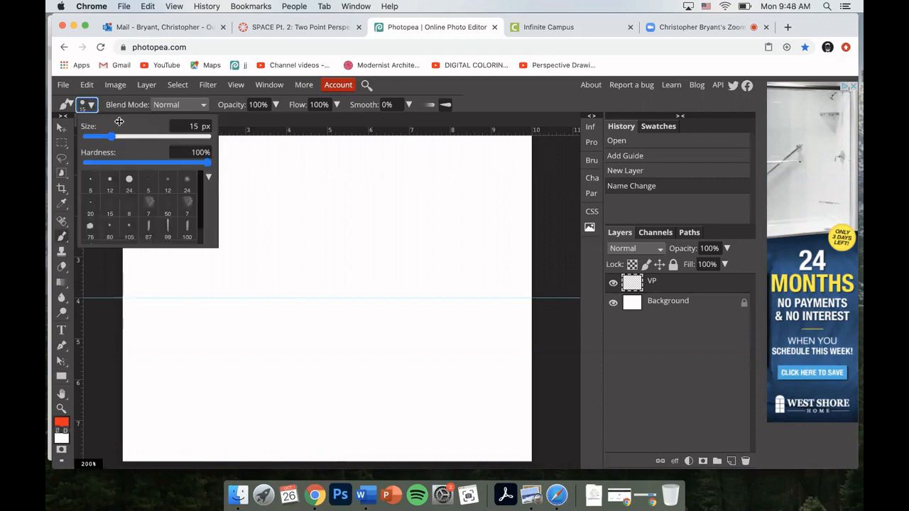
drag(112, 137, 103, 137)
- Paint a red vanishing point dot on the horizon guide just inside the left and right edges of the canvas on the VP layer
click(127, 297)
click(127, 298)
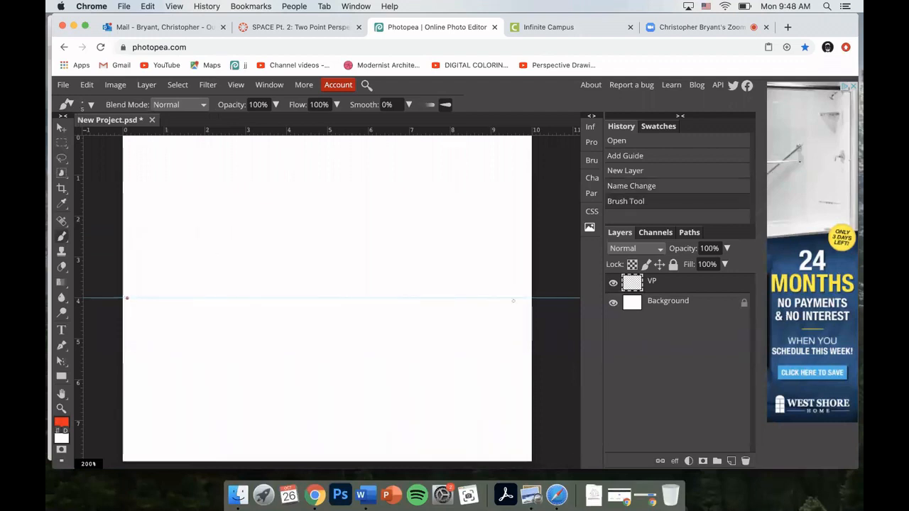
click(527, 297)
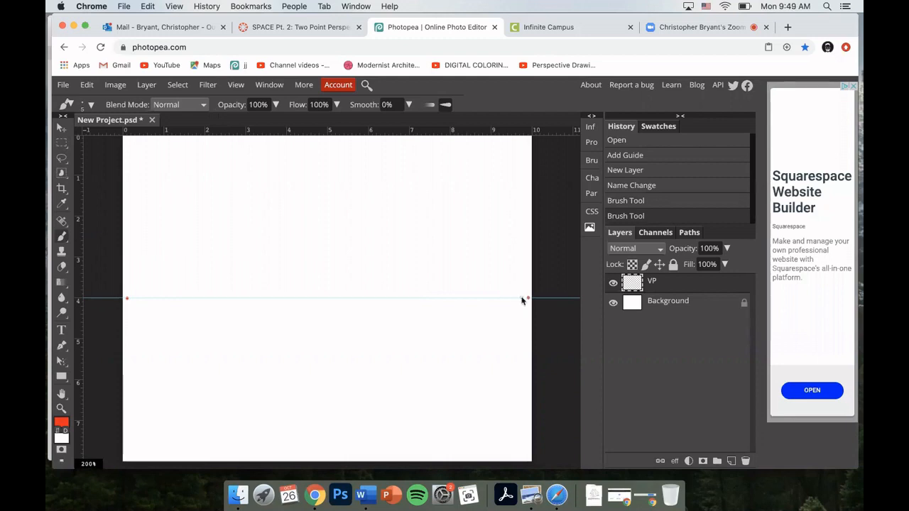
key(super+minus)
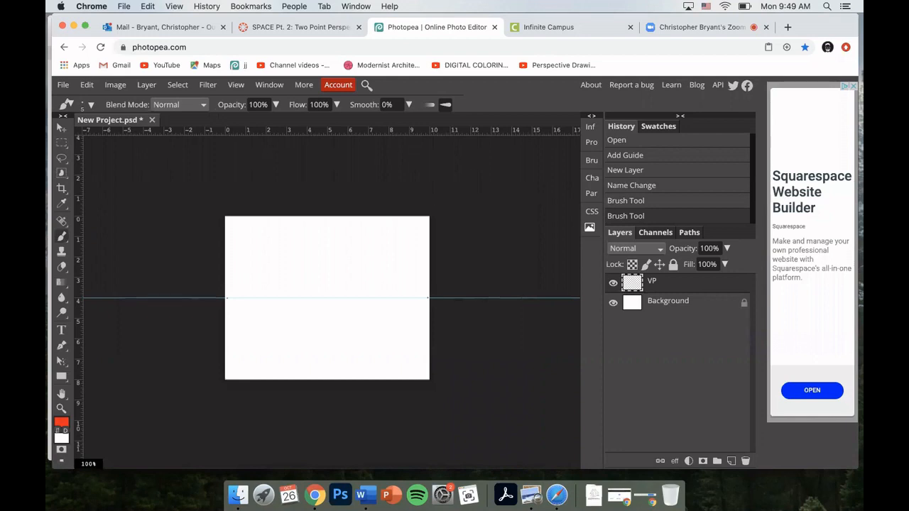
key(super+plus)
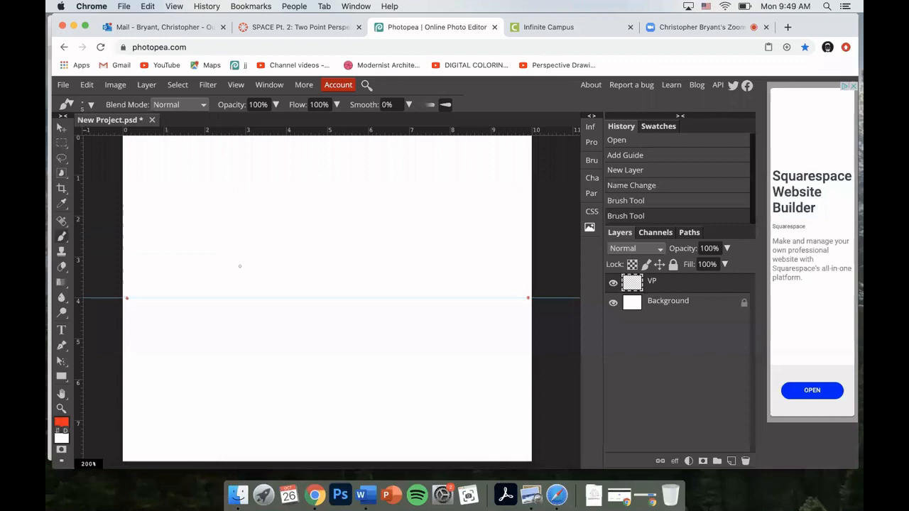
- Add a new layer above VP and name it Workspace
click(732, 461)
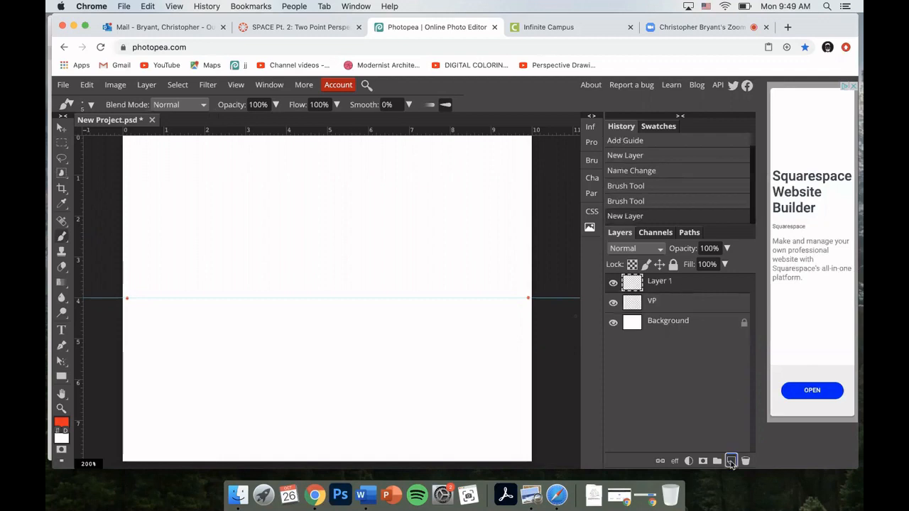
double_click(661, 282)
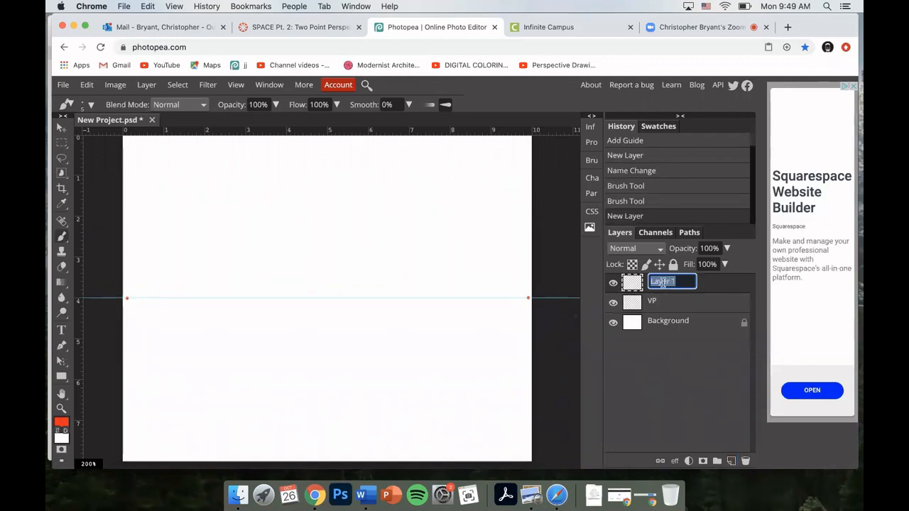
text(Workspace)
click(683, 377)
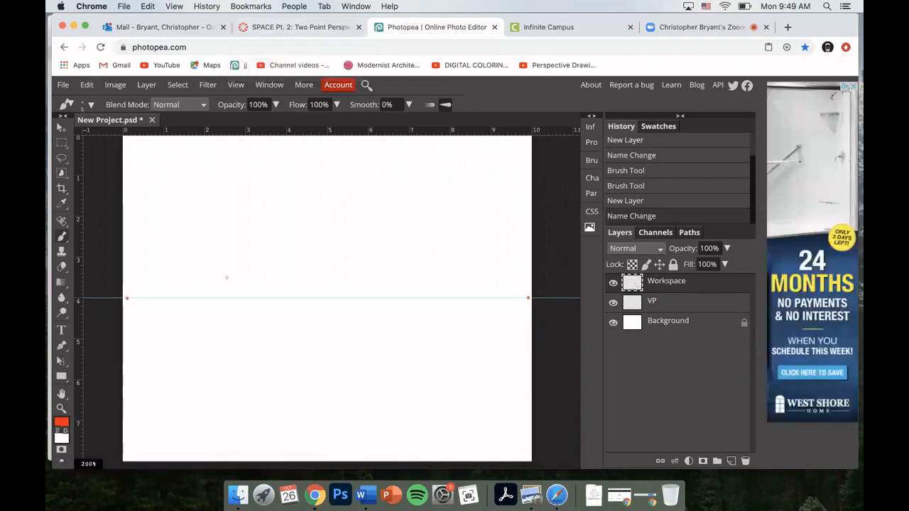
- Set the foreground color to black
click(61, 422)
drag(215, 241, 69, 414)
click(387, 323)
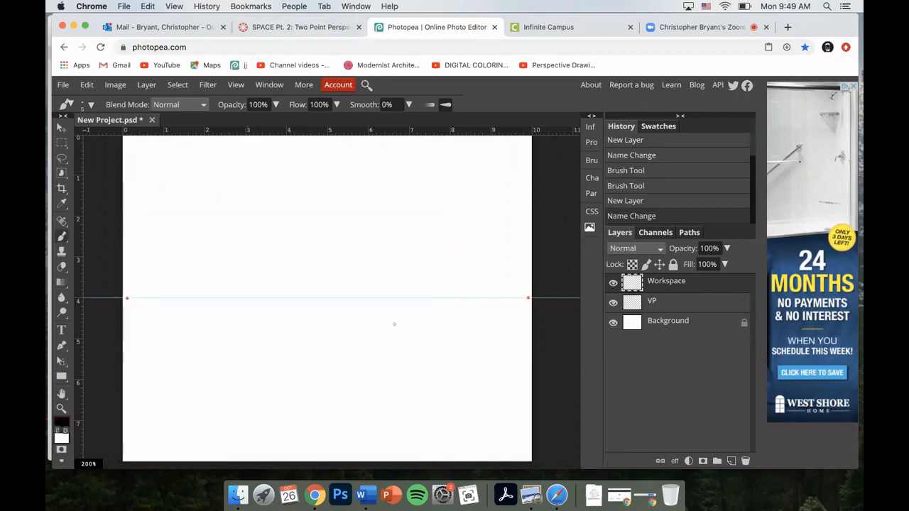
- Check the brush requirement in the assignment page's task list, and set the brush size to 3 px in Photopea
click(291, 30)
click(366, 282)
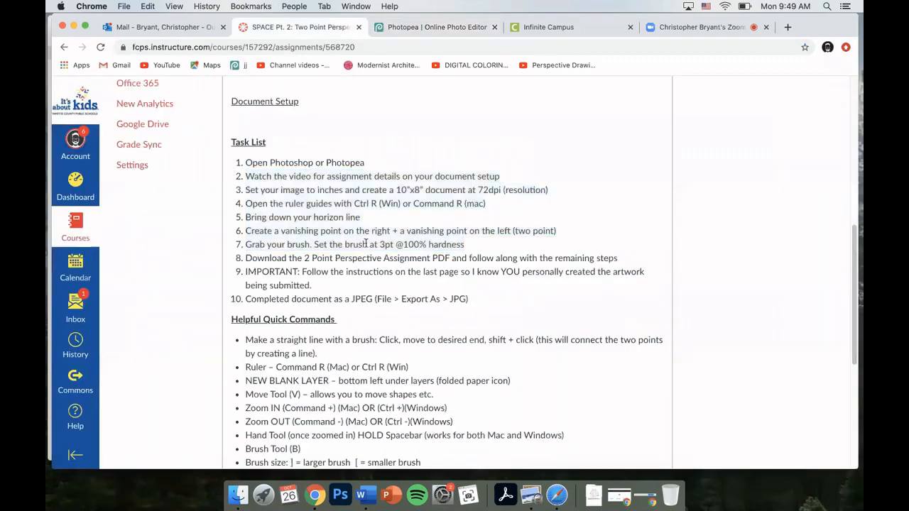
drag(247, 244, 518, 249)
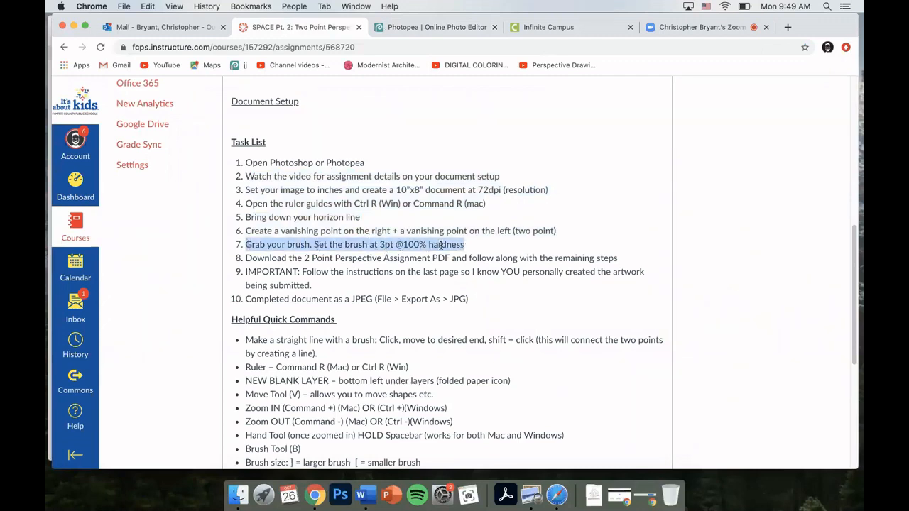
click(434, 28)
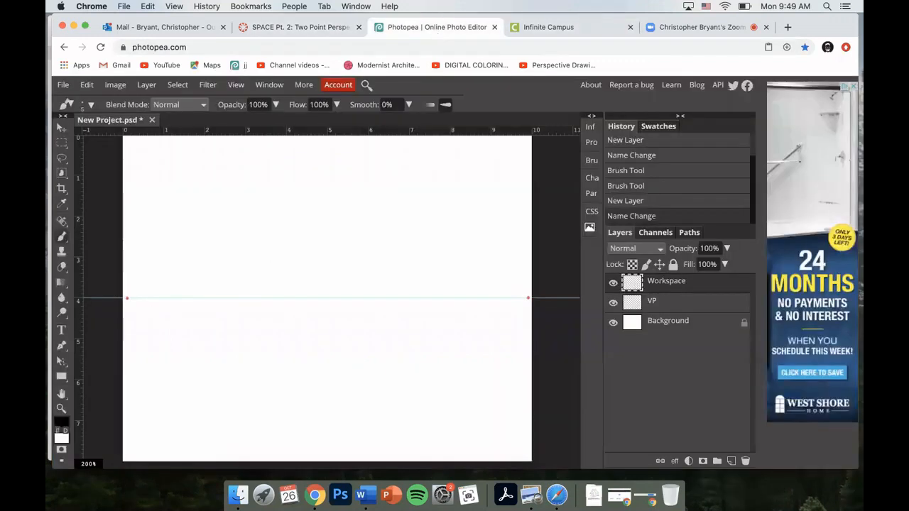
click(86, 104)
click(192, 127)
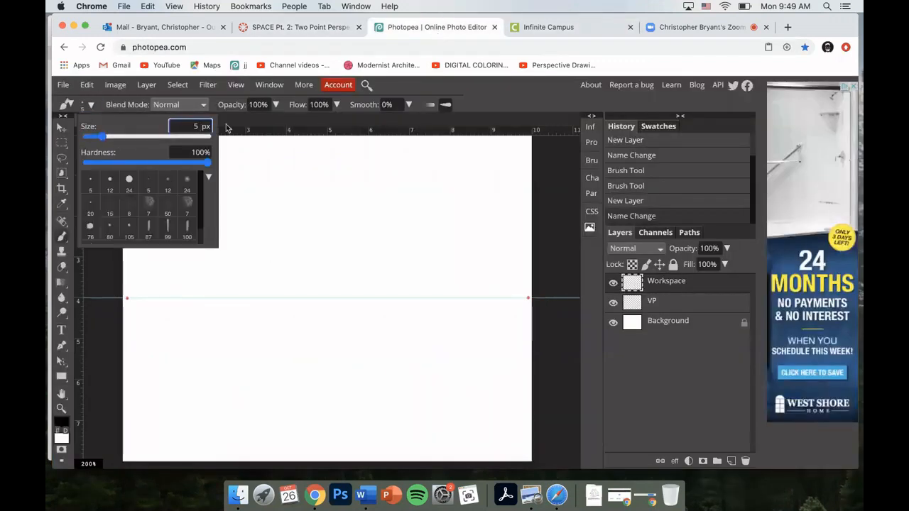
text(3)
key(Return)
click(545, 212)
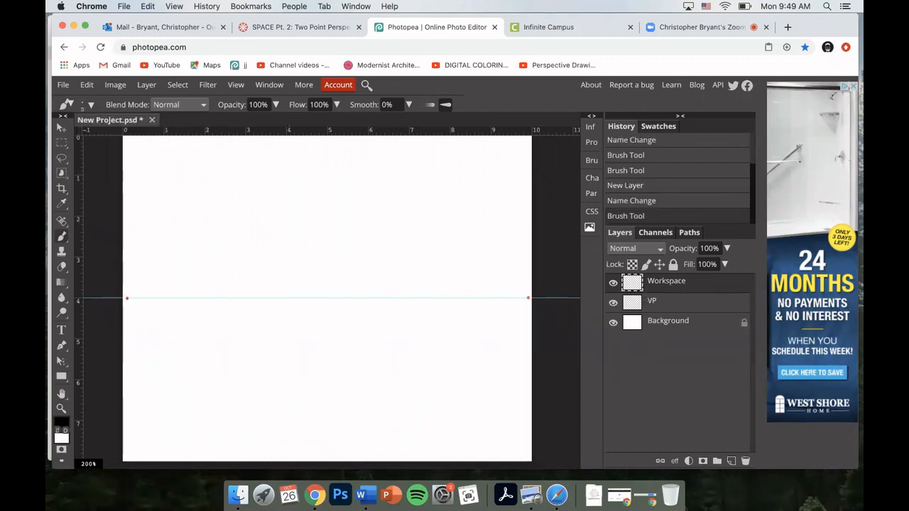
- Draw two straight black lines from the left vanishing point, ending about 1 inch and 7.2 inches down the canvas
click(128, 298)
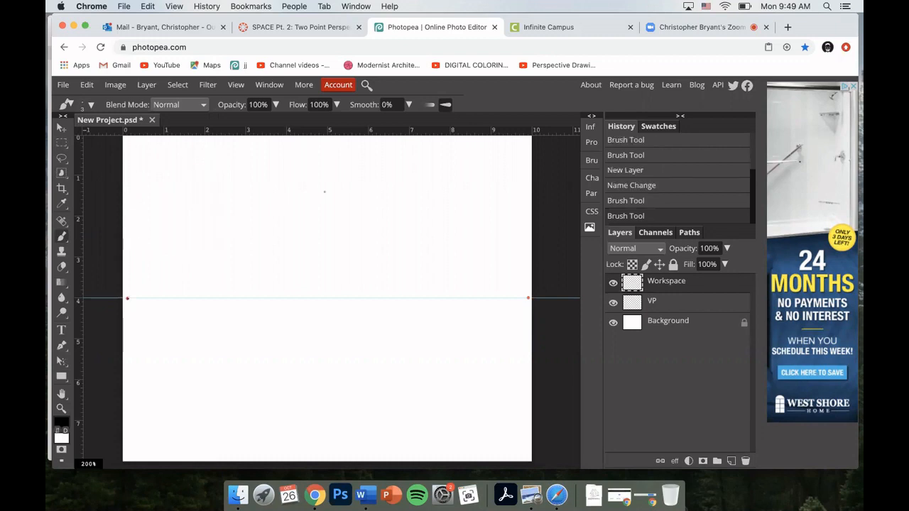
shift+click(341, 176)
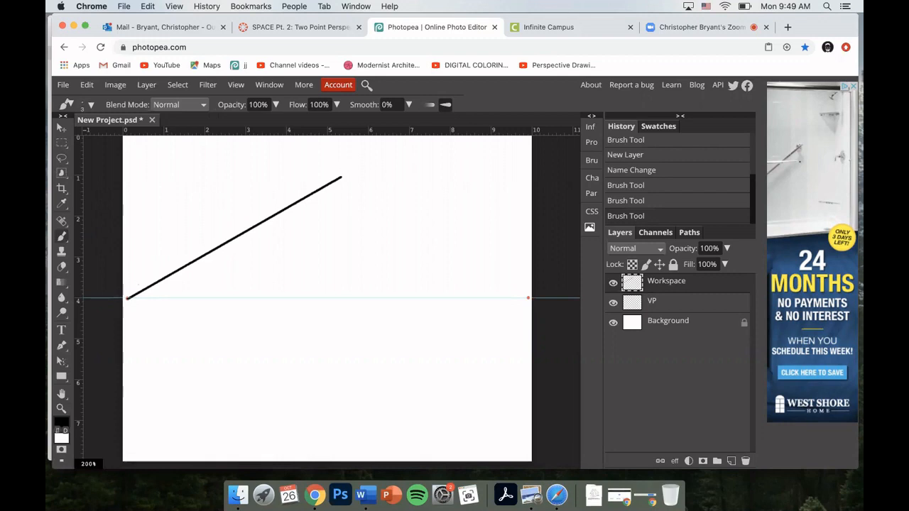
click(164, 330)
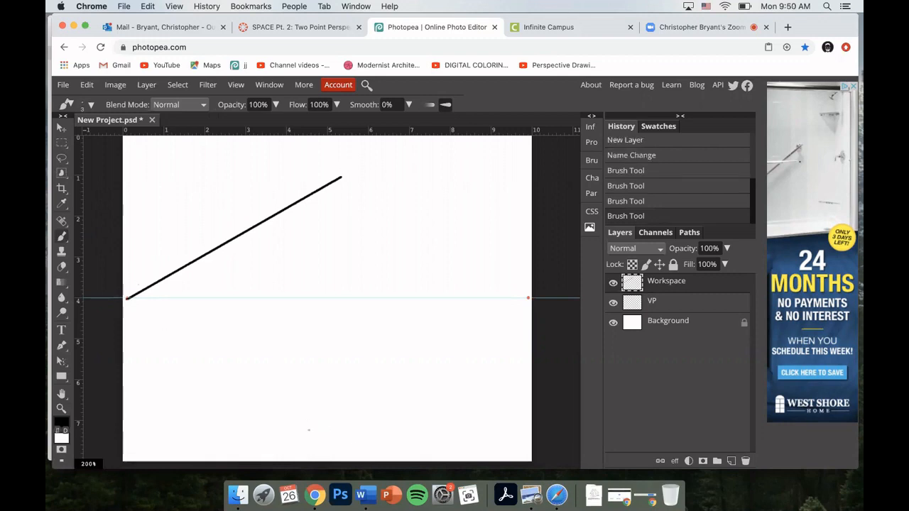
shift+click(294, 429)
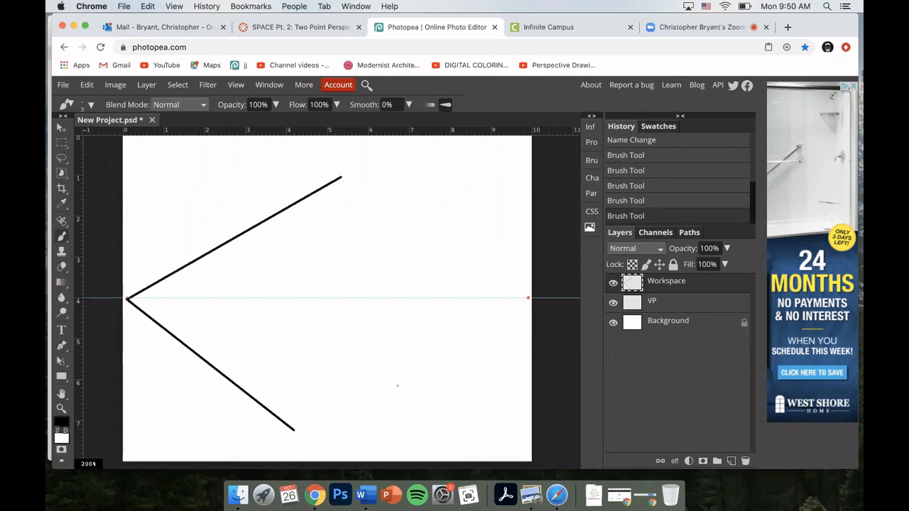
- Erase both black lines from the Workspace layer
key(e)
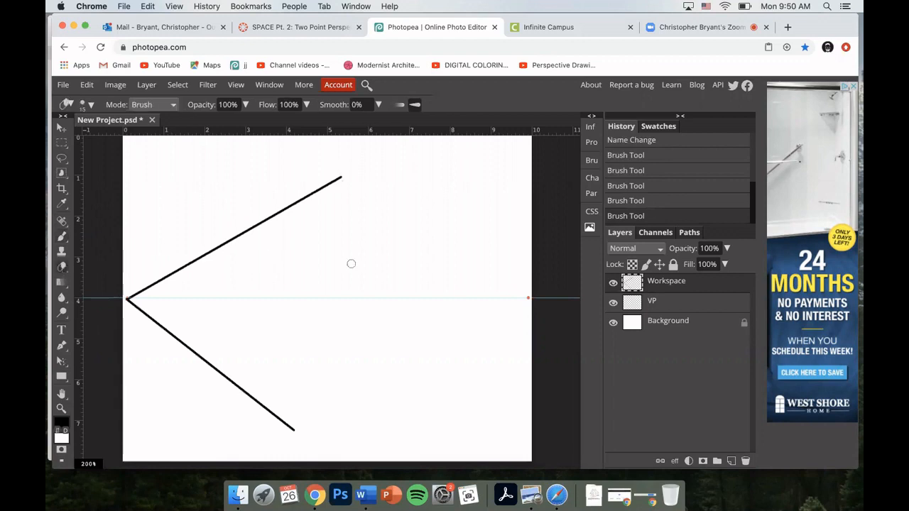
drag(351, 178, 247, 221)
mouse_move(211, 248)
mouse_down()
mouse_move(262, 235)
mouse_move(246, 222)
mouse_move(289, 205)
mouse_move(123, 304)
mouse_move(139, 292)
mouse_move(191, 300)
mouse_move(404, 284)
mouse_move(205, 332)
mouse_move(136, 318)
mouse_move(124, 294)
mouse_move(242, 400)
mouse_move(319, 444)
mouse_up()
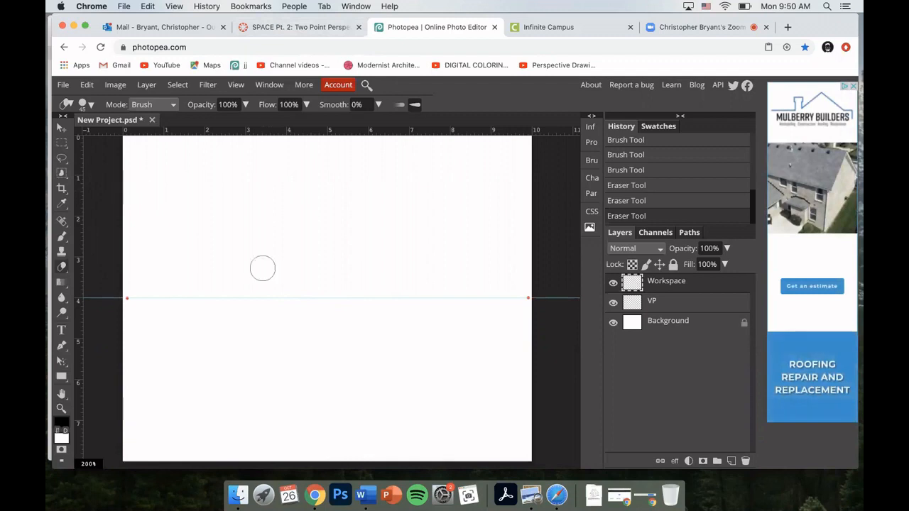
- Draw straight brush lines from the left vanishing point to about 5.3 inches across, 0.7 down, and to about 6.1 inches across, 7 down
key(b)
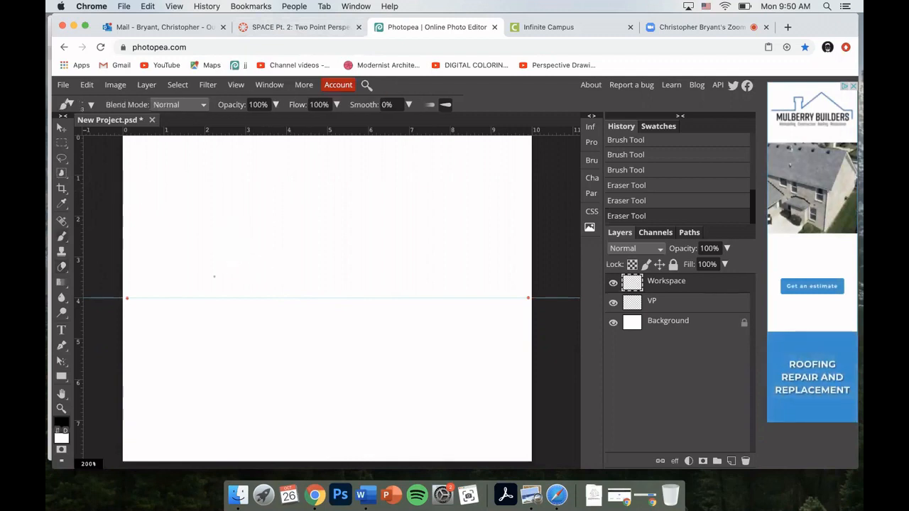
click(127, 298)
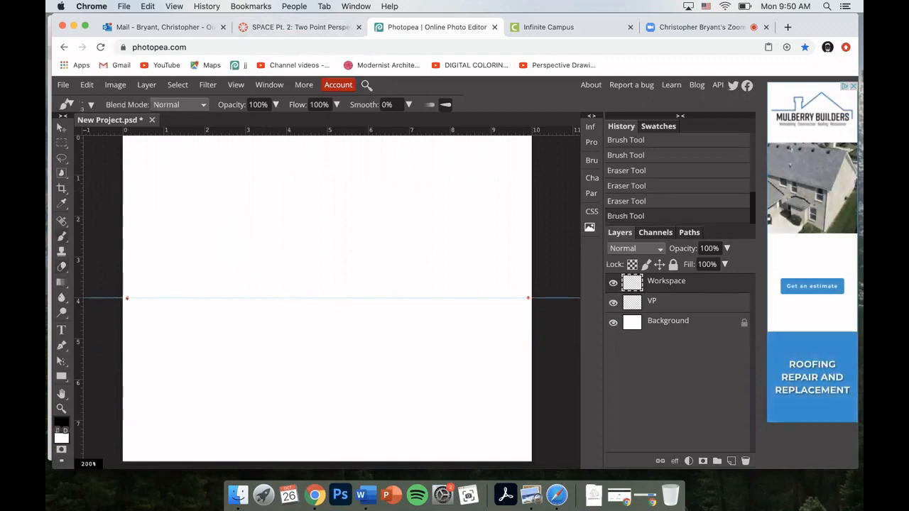
shift+click(338, 166)
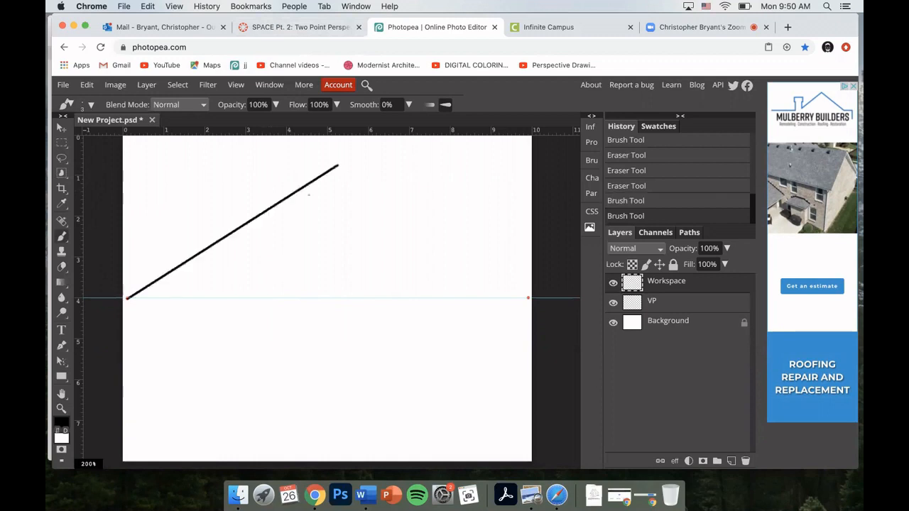
click(127, 299)
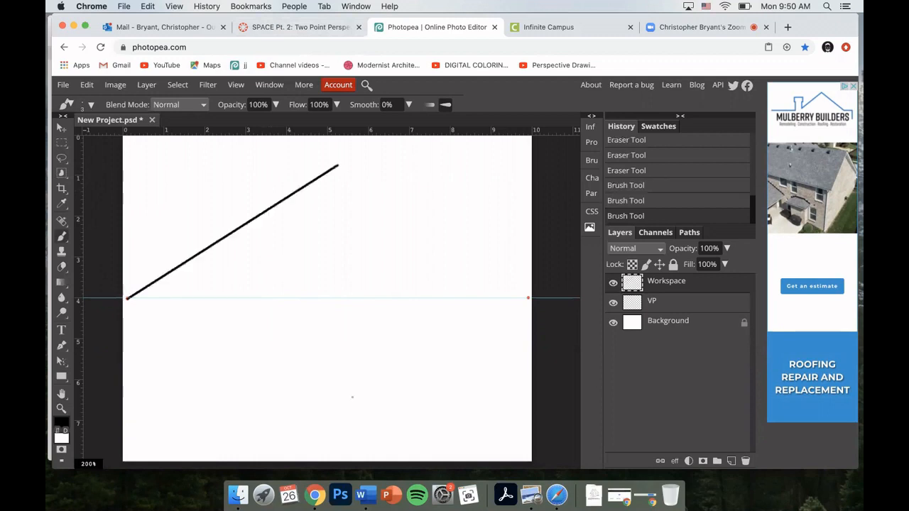
shift+click(371, 422)
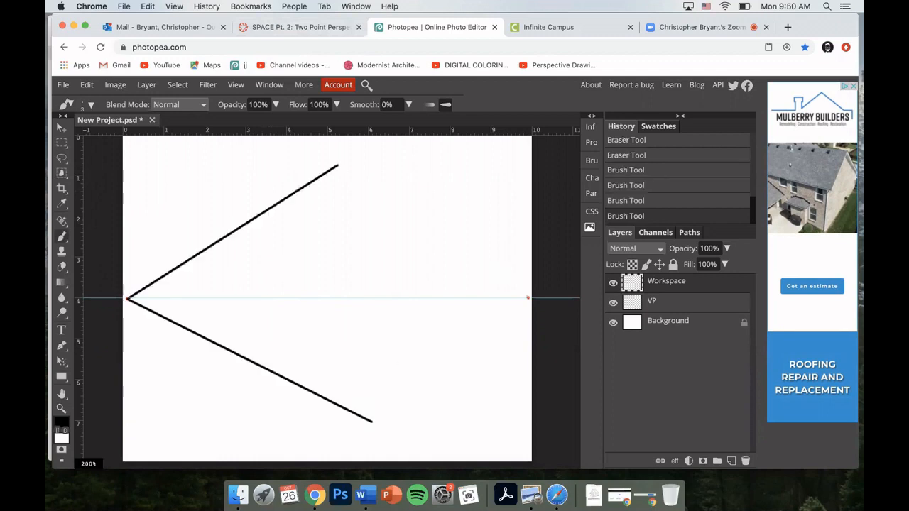
- Draw two straight lines from the right vanishing point crossing the left pair above and below the horizon, and add a vertical guide through the upper crossing
shift+click(269, 148)
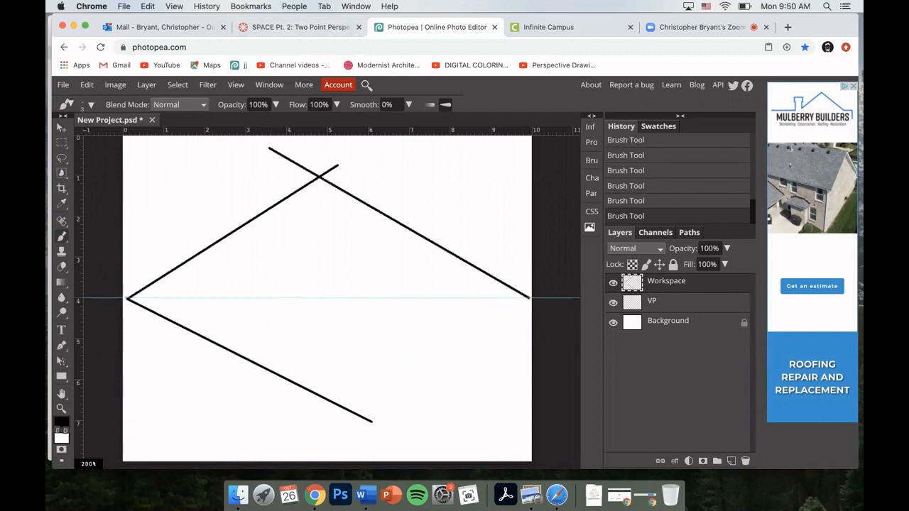
click(529, 299)
shift+click(292, 456)
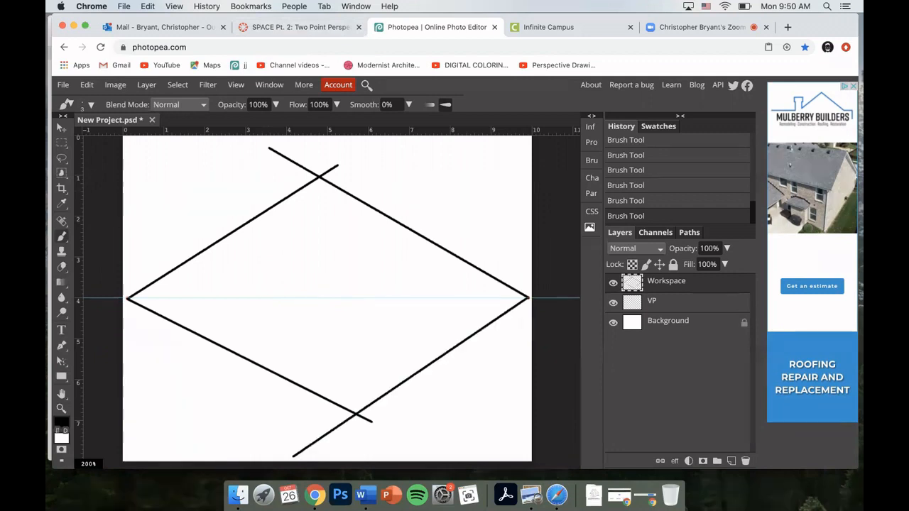
drag(82, 189, 319, 222)
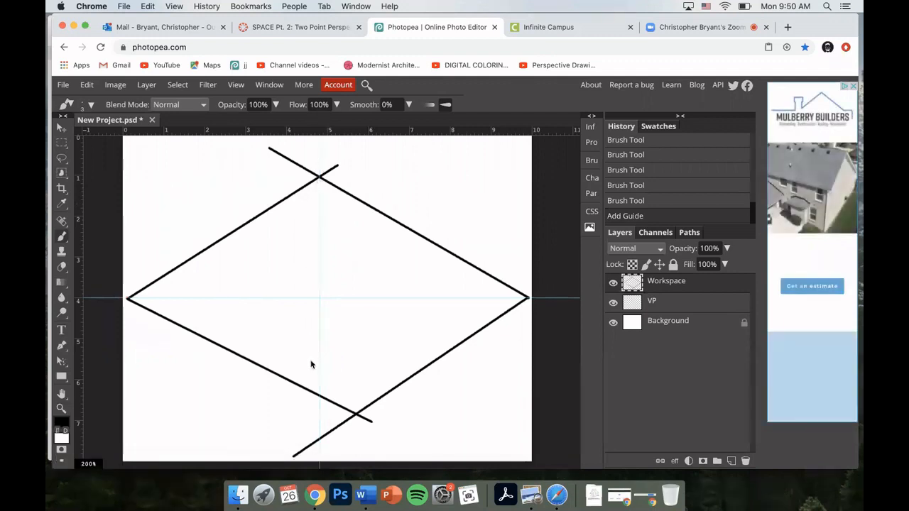
- Erase the lower line from the right vanishing point and the part of the lower left line extending past the vertical guide
key(e)
click(335, 400)
mouse_move(335, 400)
mouse_down()
mouse_move(329, 445)
mouse_move(323, 455)
mouse_move(295, 453)
mouse_move(391, 401)
mouse_move(456, 332)
mouse_move(510, 321)
mouse_move(454, 357)
mouse_move(520, 313)
mouse_up()
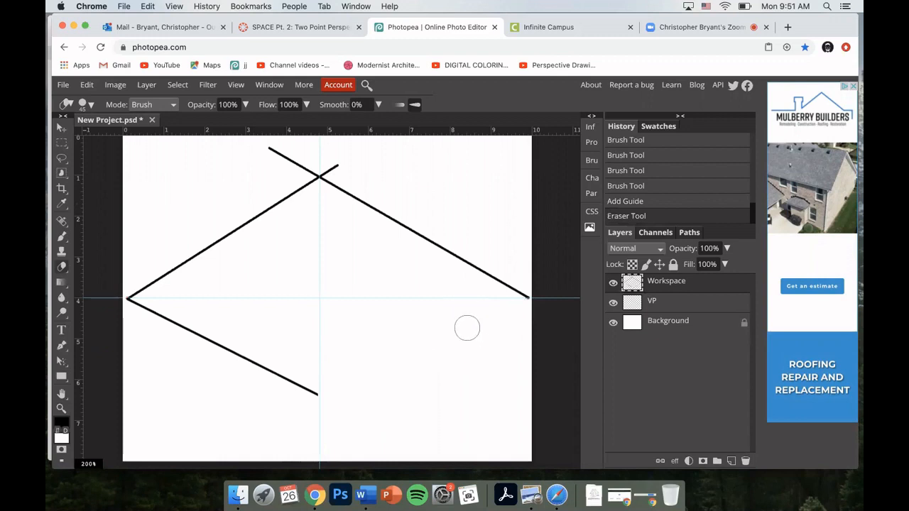
- Draw a straight black line from the right vanishing point to the lower left line's end at the vertical guide
key(b)
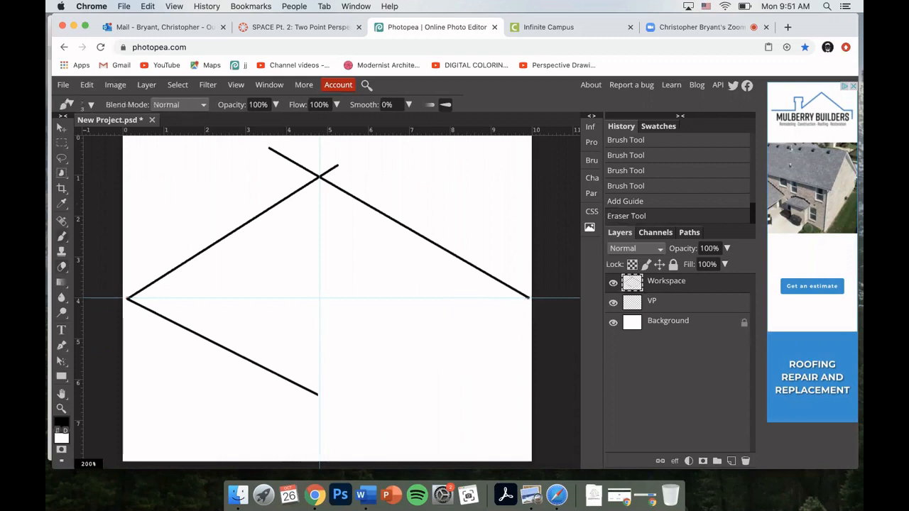
click(529, 298)
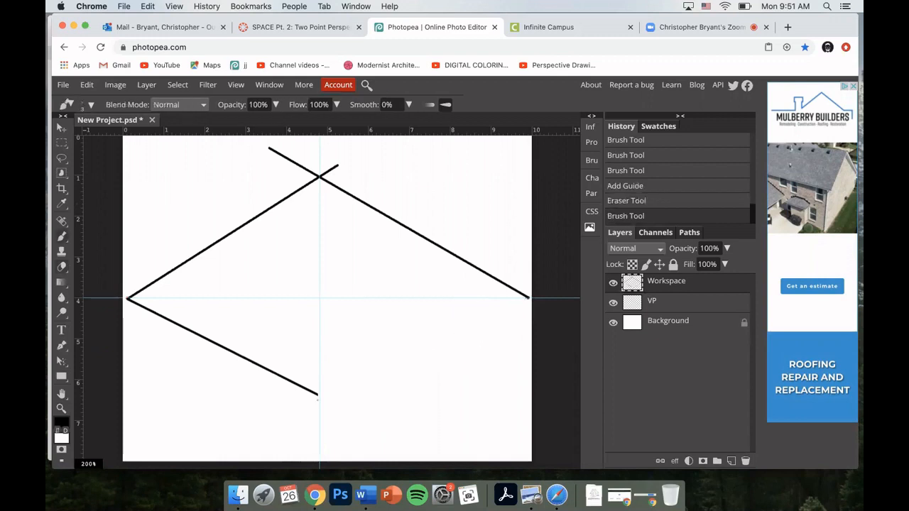
shift+click(318, 394)
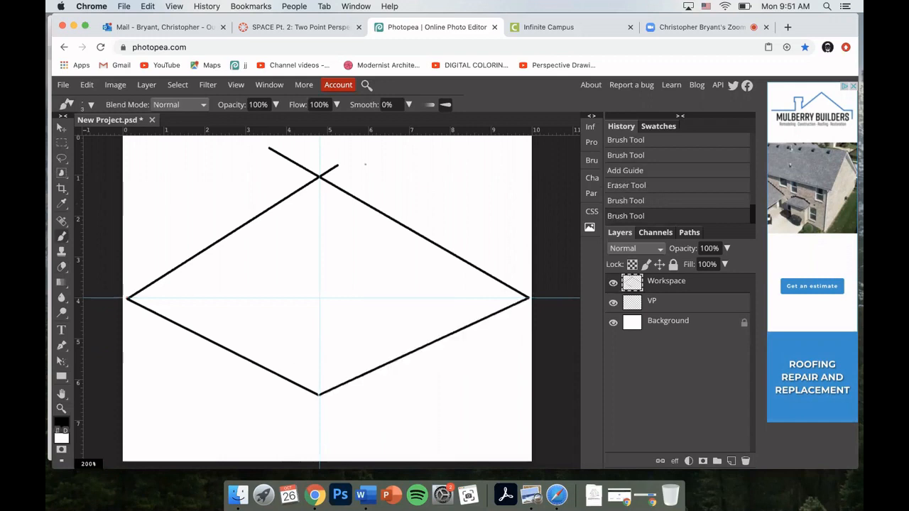
- Erase both line ends that overshoot the upper crossing at the vertical guide, leaving a clean corner
key(e)
drag(342, 163, 328, 159)
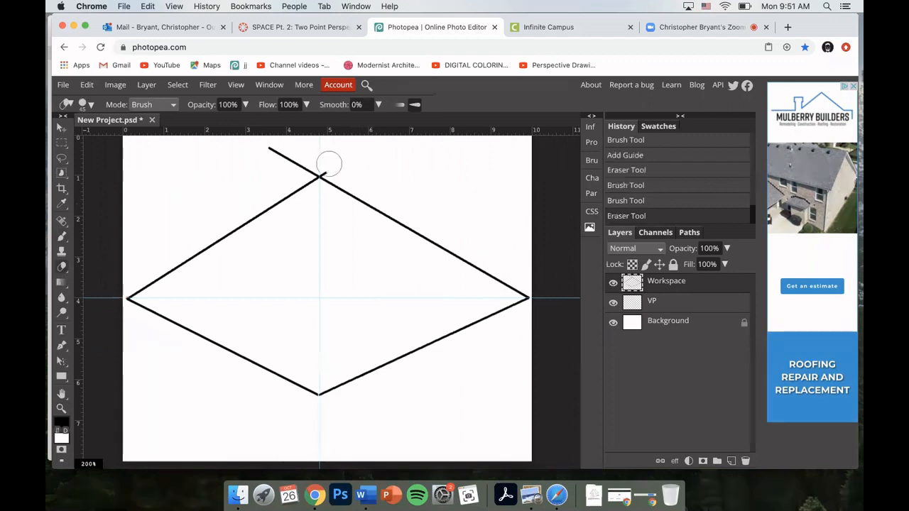
click(327, 165)
click(309, 164)
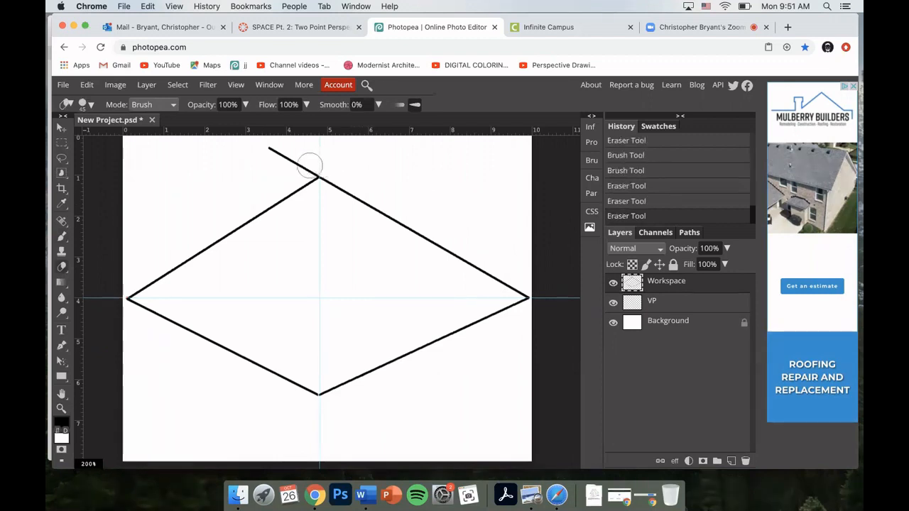
drag(308, 163, 278, 157)
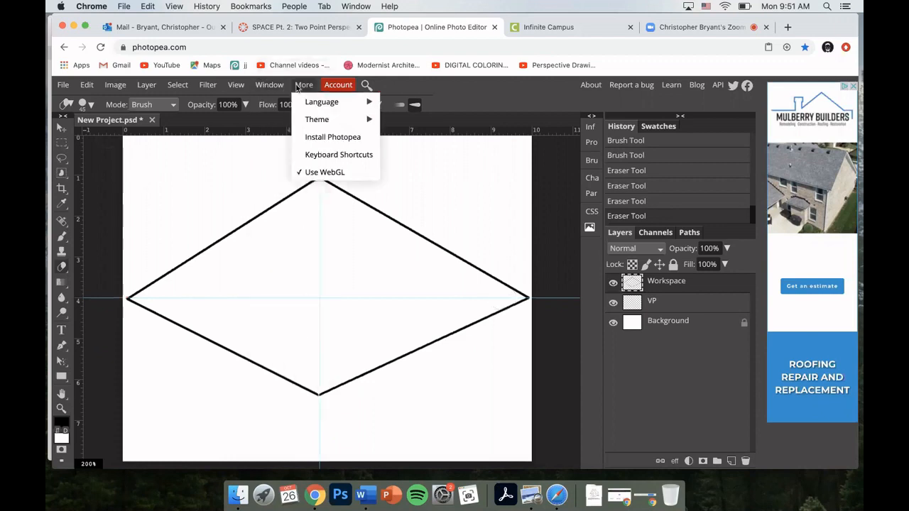
- Check the drawing by switching the guides off and on, and by hiding and reshowing the Workspace layer
mouse_move(237, 85)
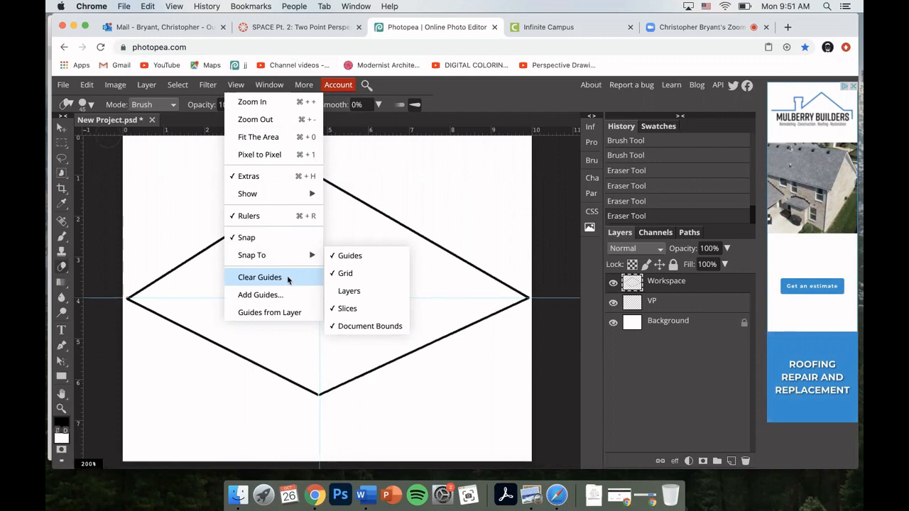
mouse_move(265, 198)
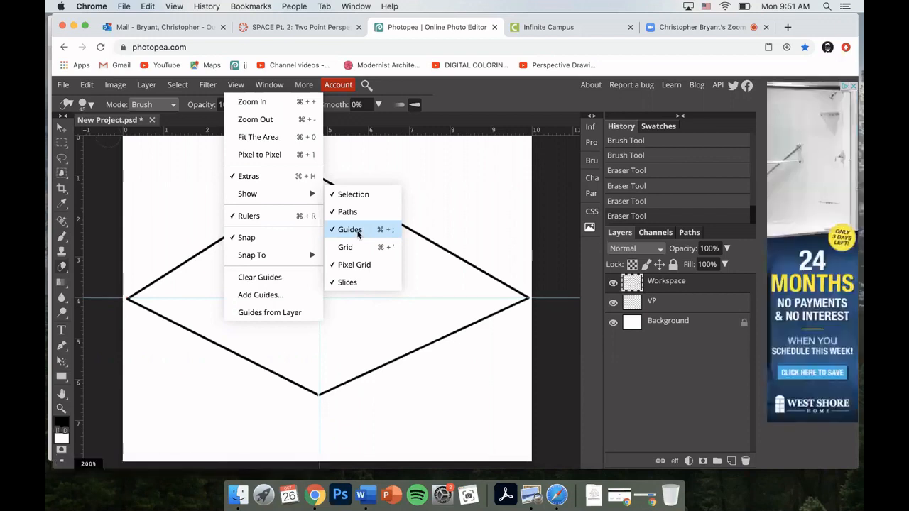
click(359, 234)
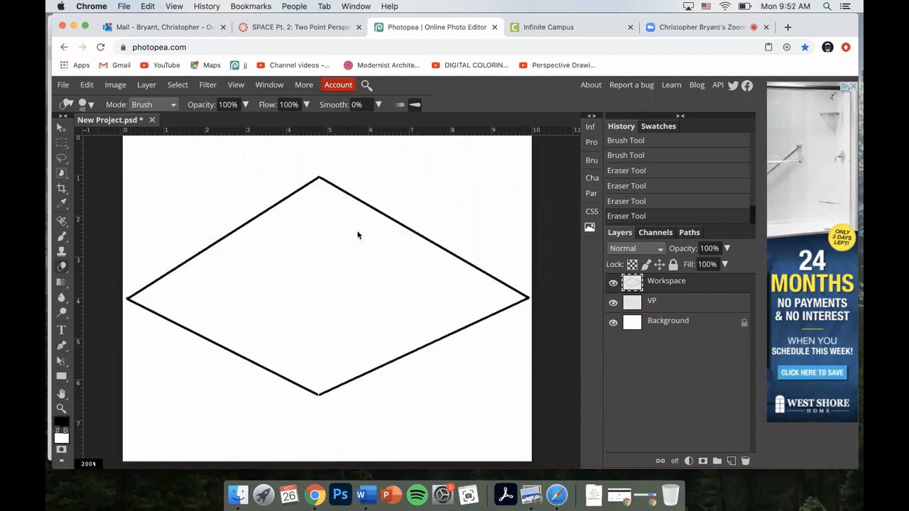
key(super+semicolon)
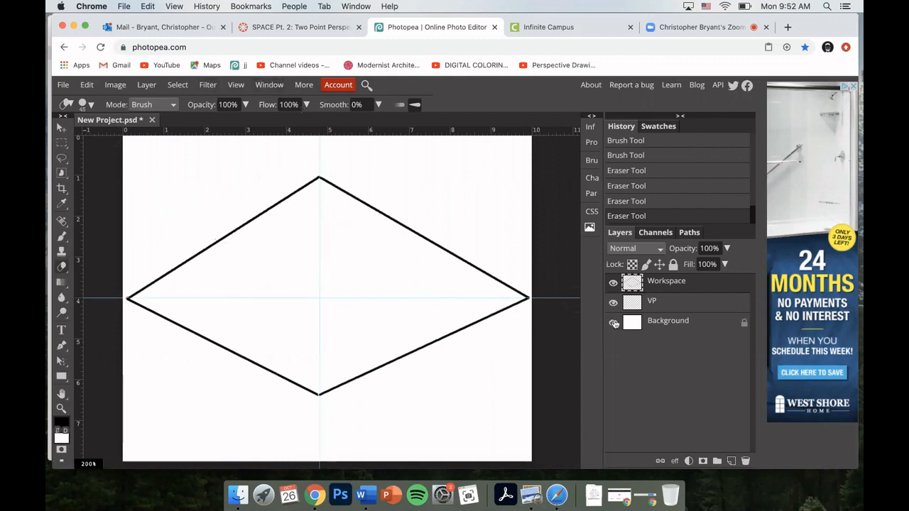
click(612, 283)
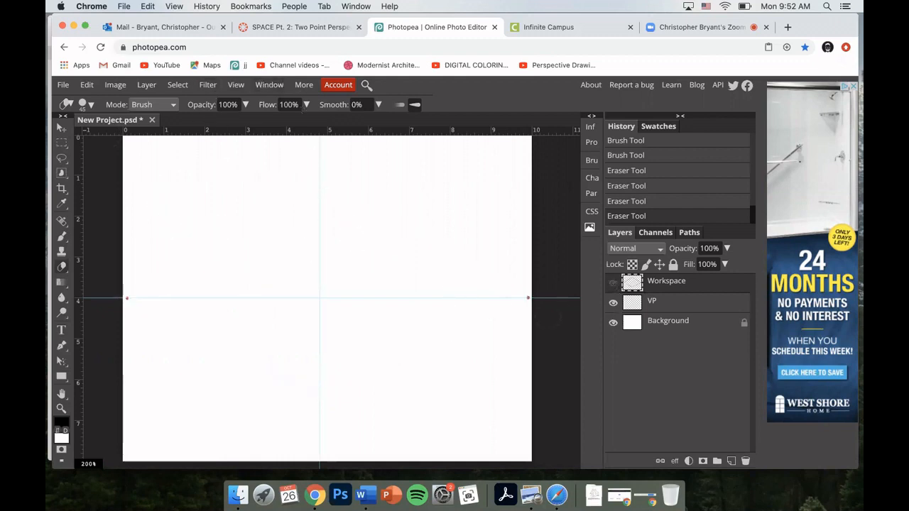
click(613, 283)
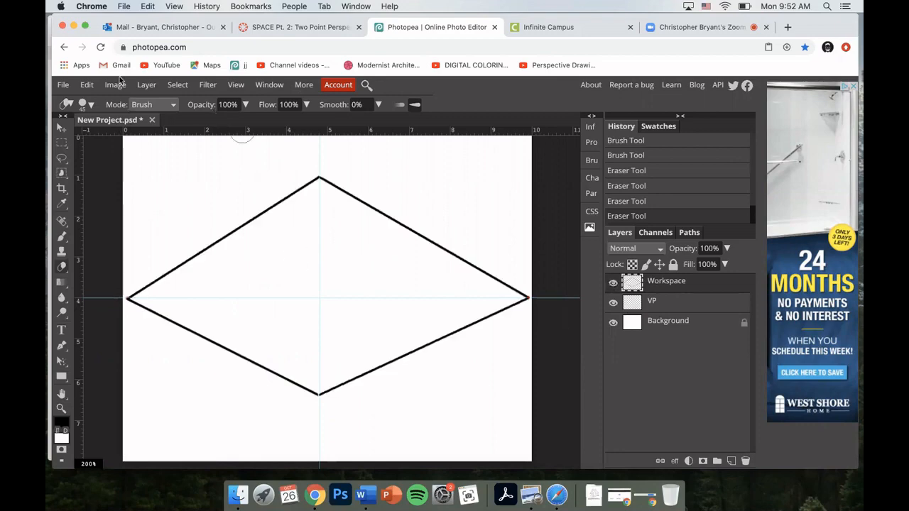